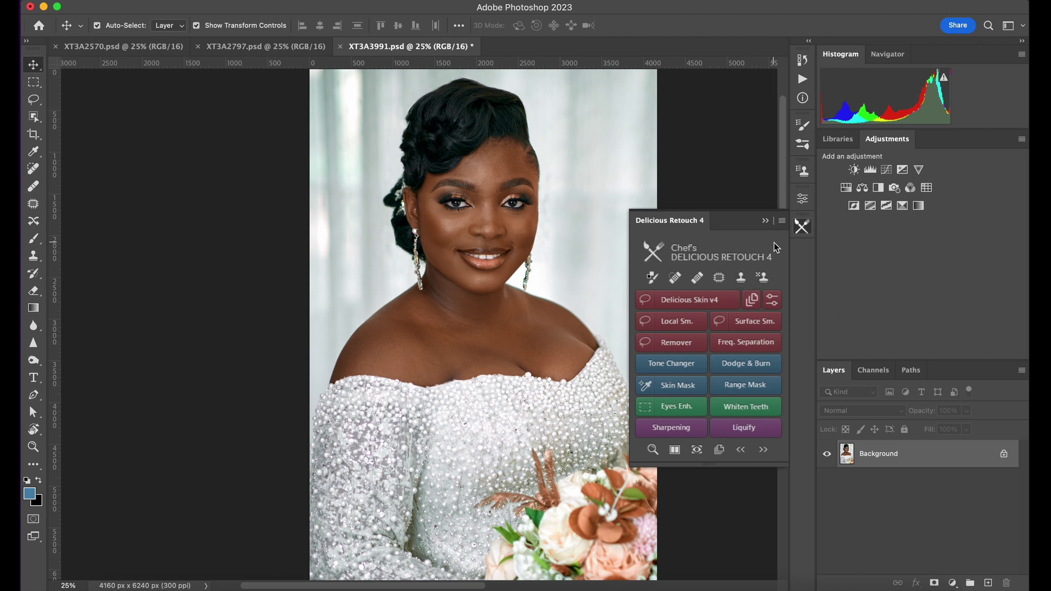
# Run Delicious Skin v4 on the portrait, fitting its portrait size oval around the face at about 70% scale.
pyautogui.click(693, 299)
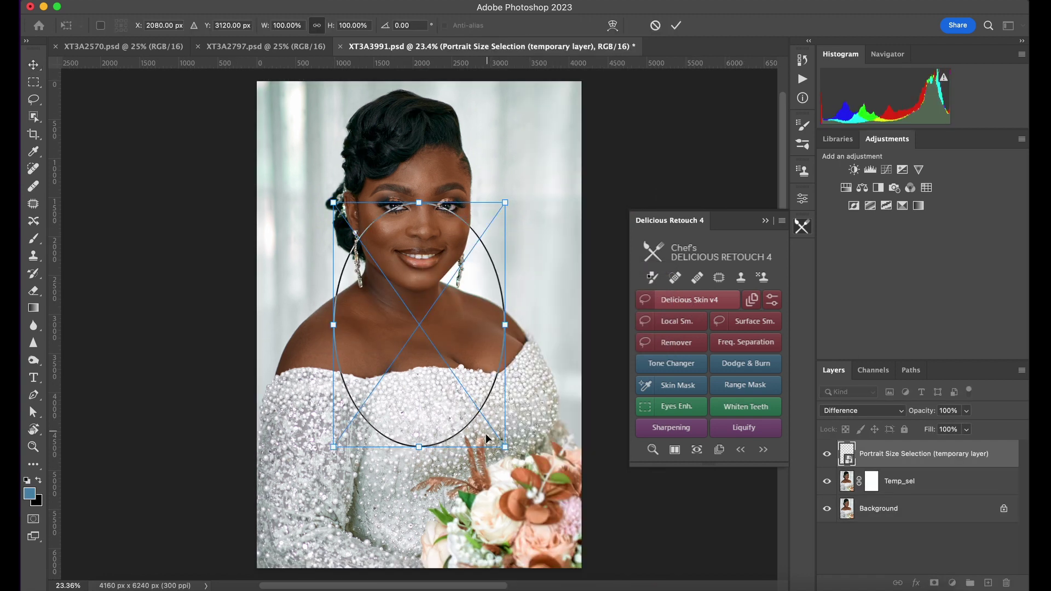
pyautogui.moveTo(500, 448); pyautogui.dragTo(480, 311)
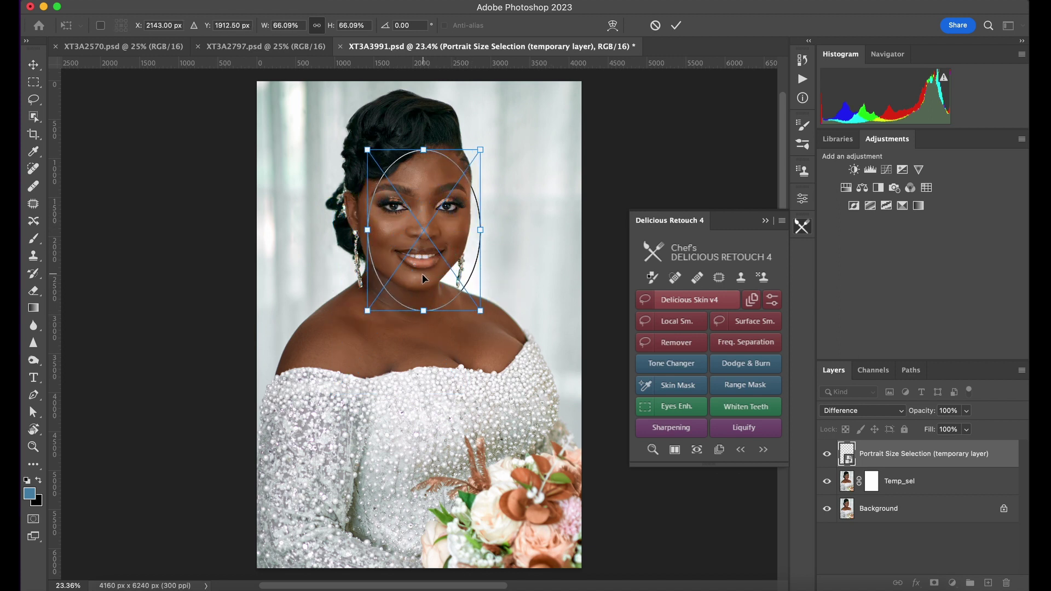
pyautogui.moveTo(426, 272); pyautogui.dragTo(420, 261)
pyautogui.moveTo(477, 140); pyautogui.dragTo(483, 131)
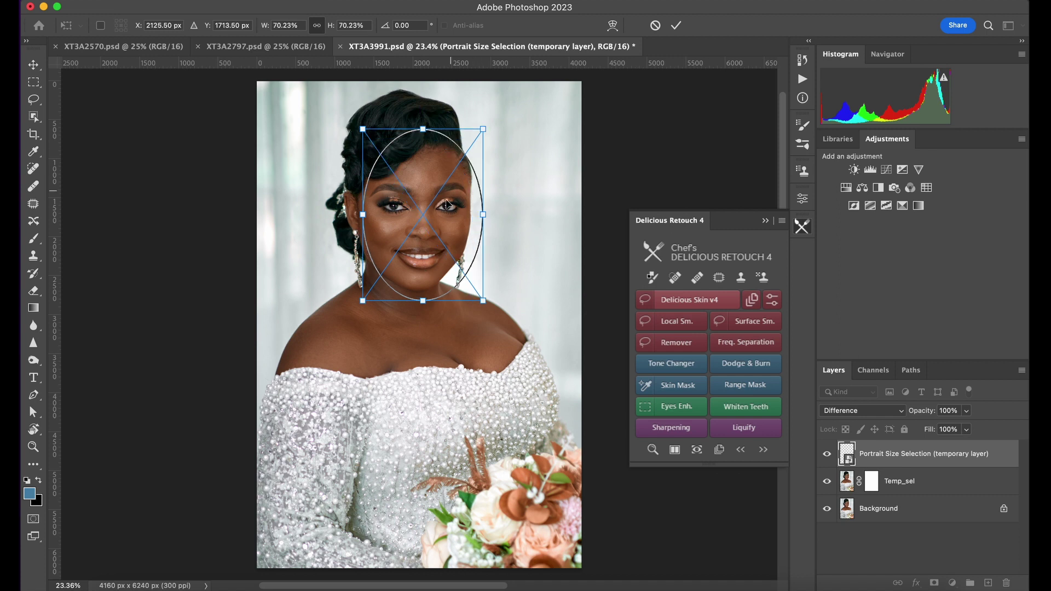
pyautogui.moveTo(425, 234); pyautogui.dragTo(426, 240)
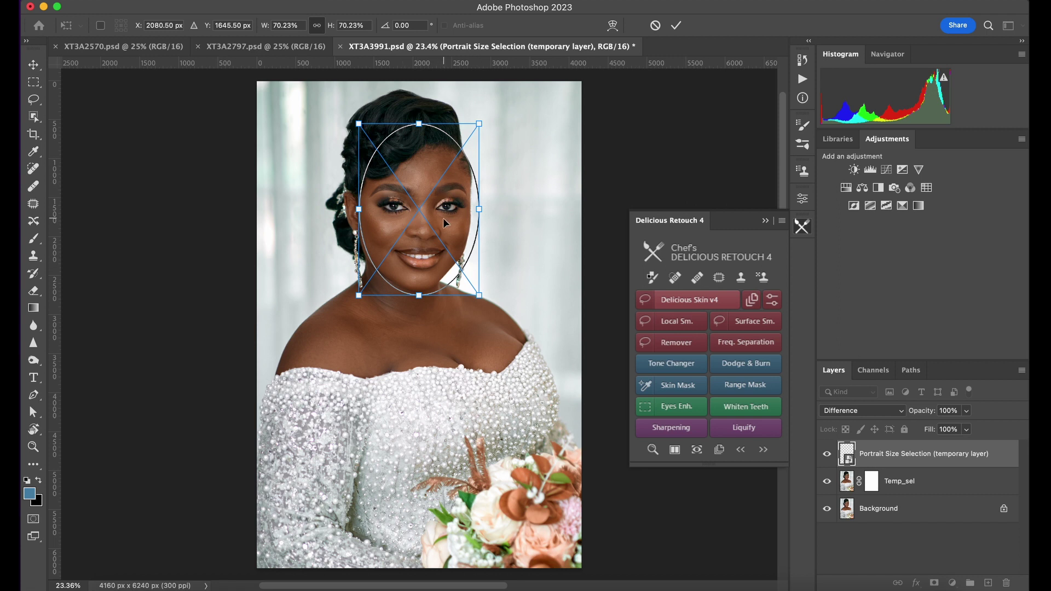
pyautogui.press('Return')
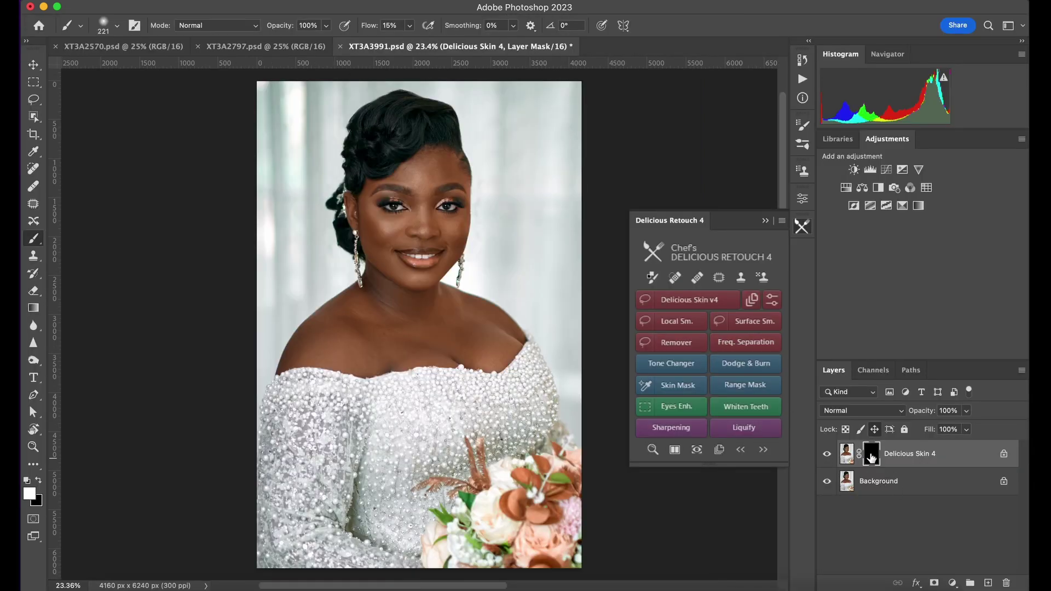
# Paint white on the Delicious Skin 4 layer mask over the forehead to reveal the skin smoothing.
pyautogui.press('super+plus')
pyautogui.press('super+plus')
pyautogui.press('super+plus')
pyautogui.press(']')
pyautogui.press(']')
pyautogui.press(']')
pyautogui.press(']')
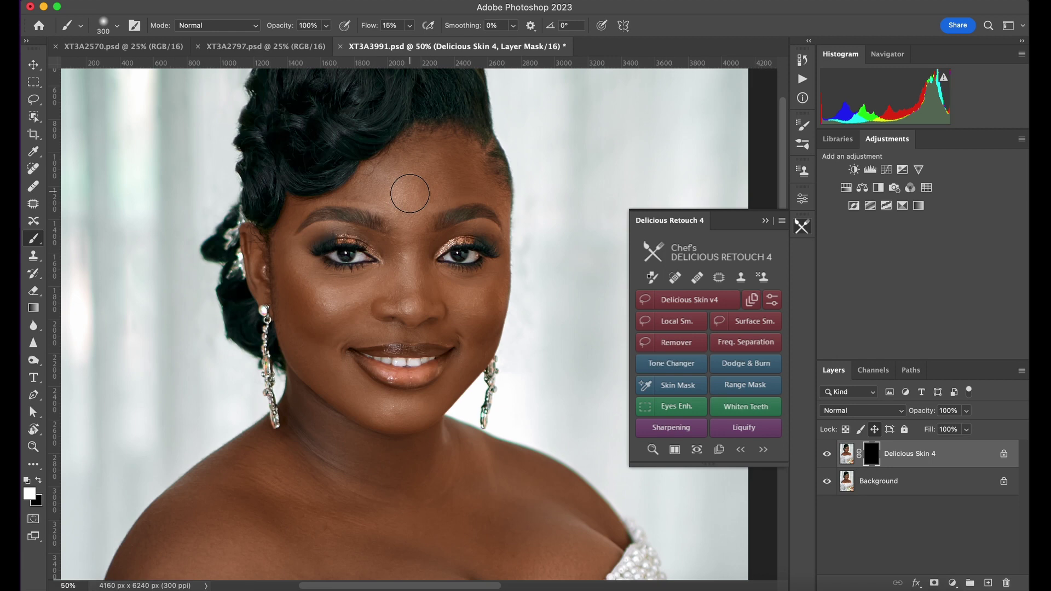
pyautogui.press('[')
pyautogui.press('[')
pyautogui.press('[')
pyautogui.press('[')
pyautogui.moveTo(403, 180)
pyautogui.mouseDown()
pyautogui.moveTo(420, 135)
pyautogui.moveTo(437, 141)
pyautogui.moveTo(467, 182)
pyautogui.moveTo(435, 196)
pyautogui.mouseUp()
# Paint the skin smoothing into the mask across the cheeks and around the nose, adapting the brush size to each area.
pyautogui.press('[')
pyautogui.press(']')
pyautogui.press(']')
pyautogui.press(']')
pyautogui.press('[')
pyautogui.press('[')
pyautogui.press('[')
pyautogui.press(']')
pyautogui.press(']')
pyautogui.press(']')
pyautogui.moveTo(321, 335)
pyautogui.mouseDown()
pyautogui.moveTo(372, 398)
pyautogui.moveTo(404, 416)
pyautogui.moveTo(458, 382)
pyautogui.moveTo(478, 327)
pyautogui.mouseUp()
# Paint the skin smoothing over the neck, upper chest and shoulders with a large soft brush of about 600 to 700 px.
pyautogui.moveTo(442, 417); pyautogui.dragTo(470, 252)
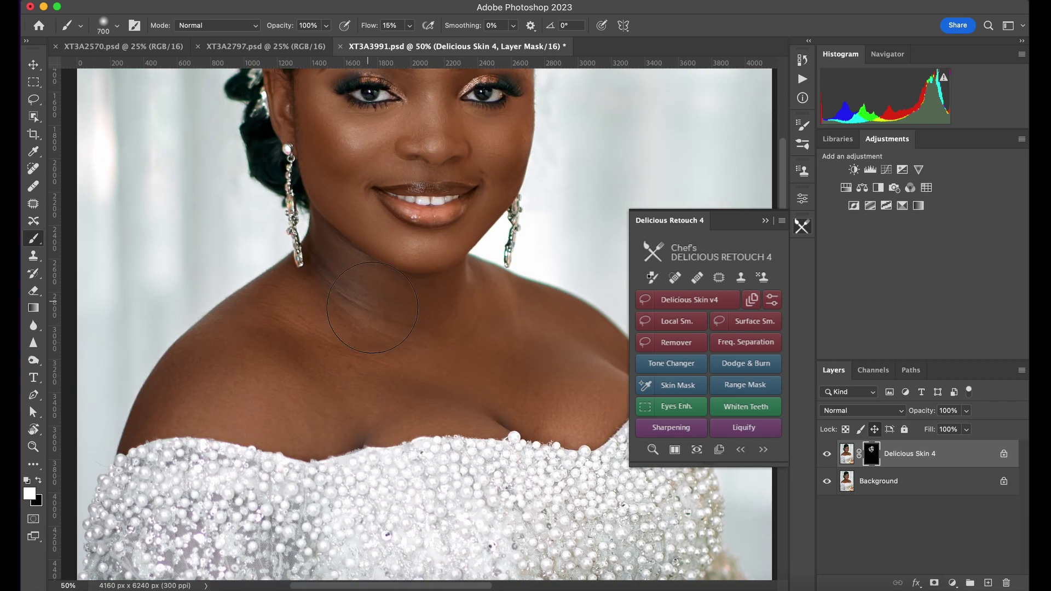
pyautogui.press(']')
pyautogui.press(']')
pyautogui.press(']')
pyautogui.press(']')
pyautogui.press('[')
pyautogui.moveTo(387, 389); pyautogui.dragTo(246, 383)
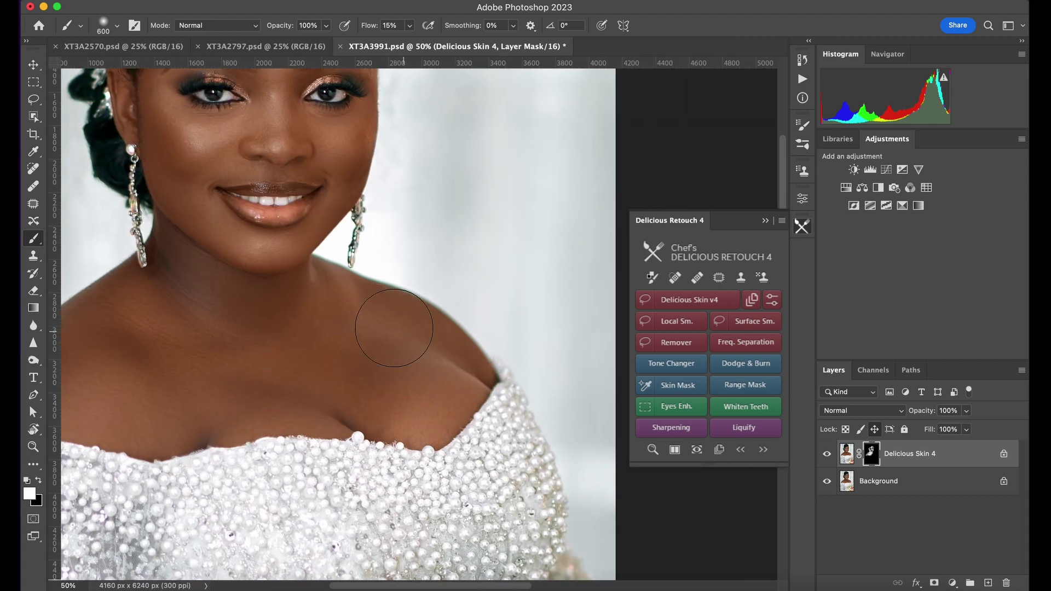
pyautogui.moveTo(270, 340); pyautogui.dragTo(375, 413)
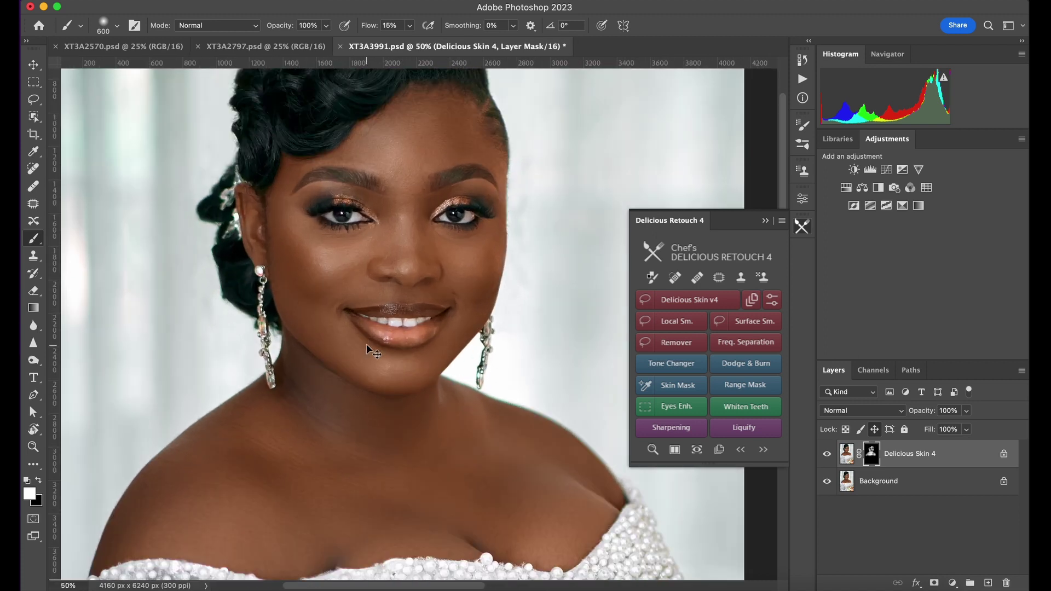
# Load the Delicious Skin 4 mask as a selection to check which skin areas are covered, and clear the selection.
pyautogui.press('[')
pyautogui.press('[')
pyautogui.press('[')
pyautogui.press('super+plus')
pyautogui.moveTo(401, 216); pyautogui.dragTo(387, 302)
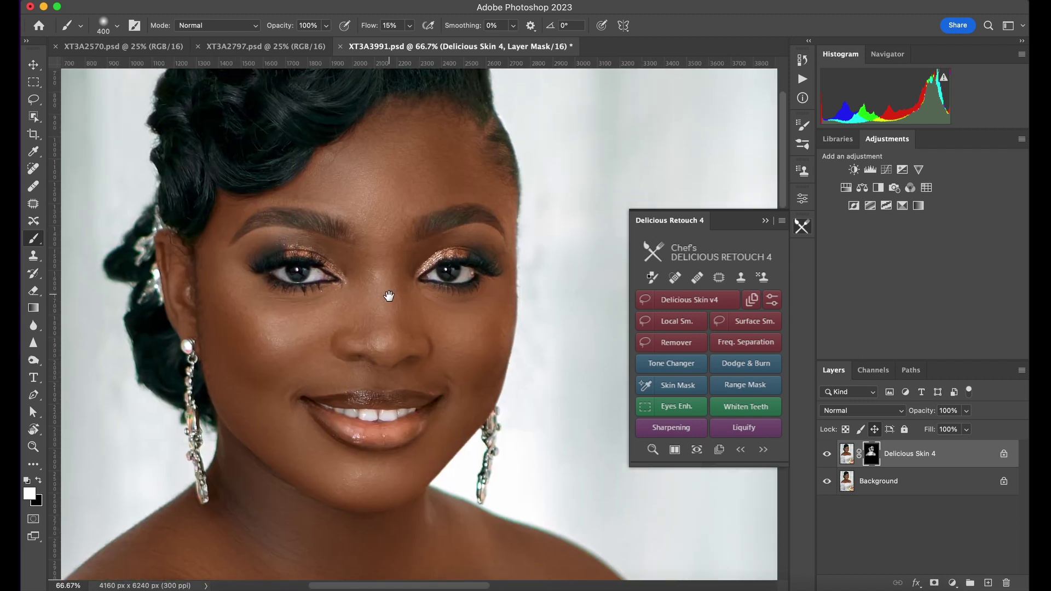
pyautogui.press('super+minus')
pyautogui.press('super+minus')
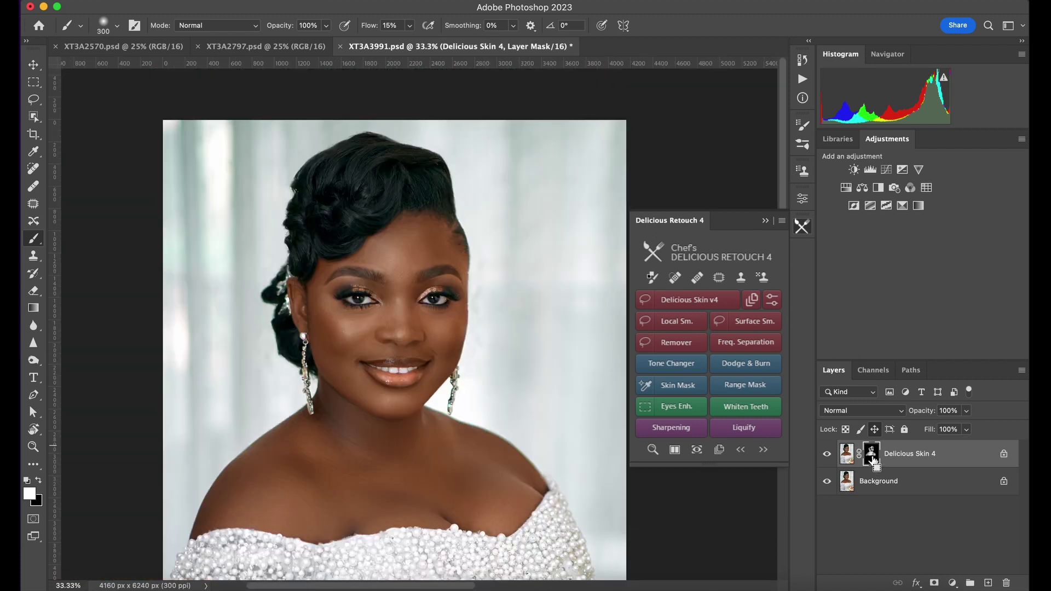
pyautogui.keyDown('super'); pyautogui.click(872, 460); pyautogui.keyUp('super')
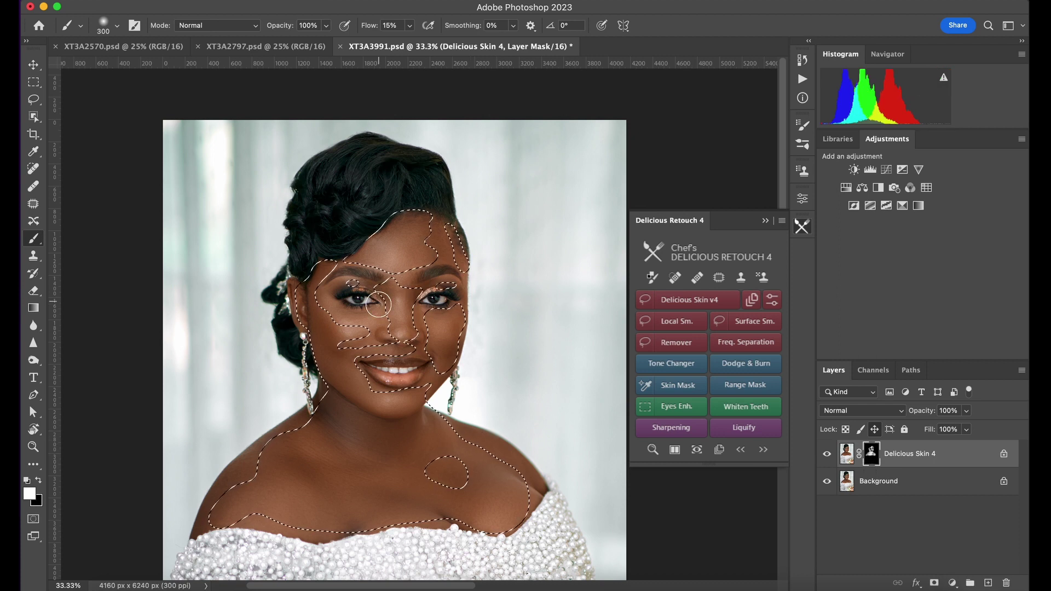
pyautogui.press('super+plus')
pyautogui.press('super+plus')
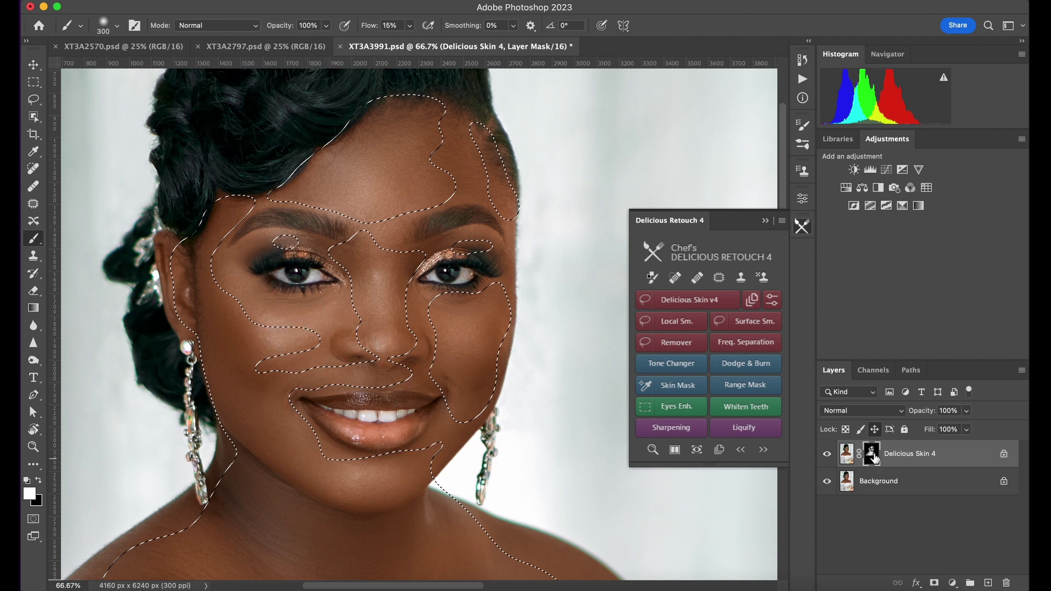
pyautogui.press('super+d')
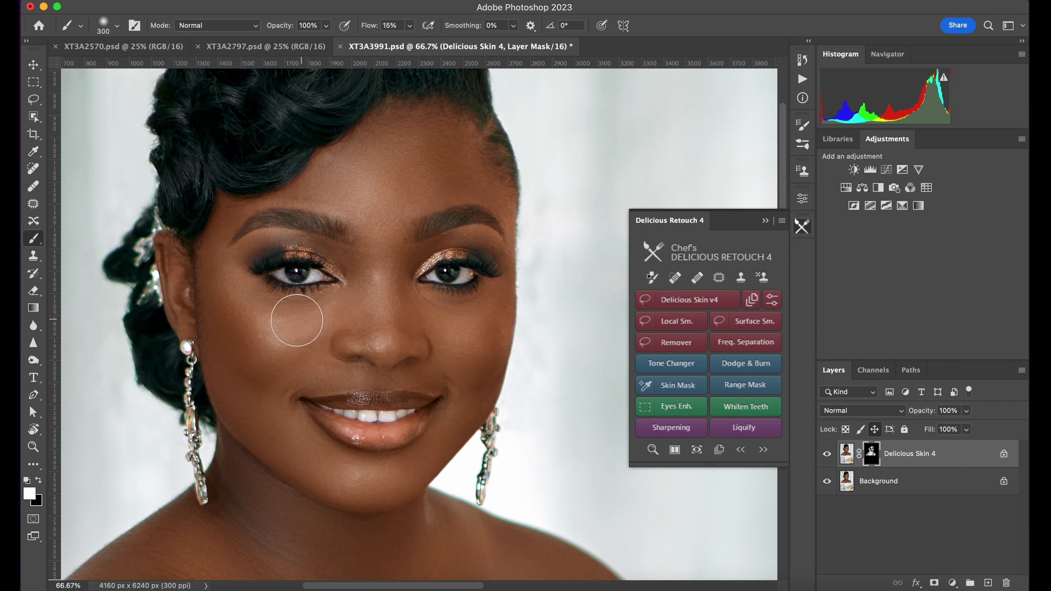
# Reduce the brush size to 200 px and examine the smoothed facial skin up close.
pyautogui.press('[')
pyautogui.press('[')
pyautogui.press('[')
pyautogui.press(']')
pyautogui.press('super+minus')
pyautogui.press('super+plus')
pyautogui.press('super+plus')
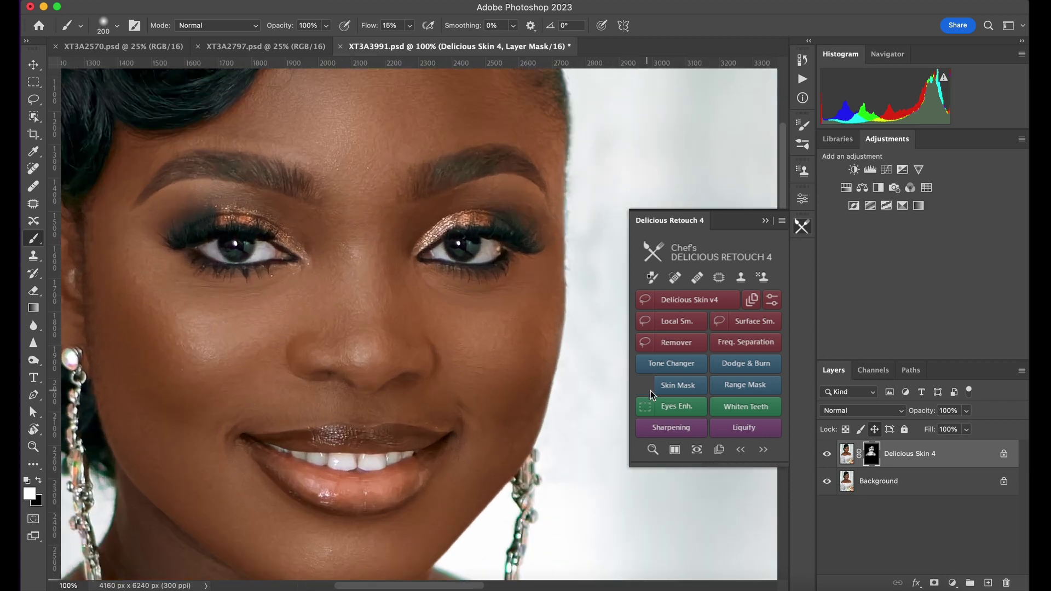
pyautogui.press('super+minus')
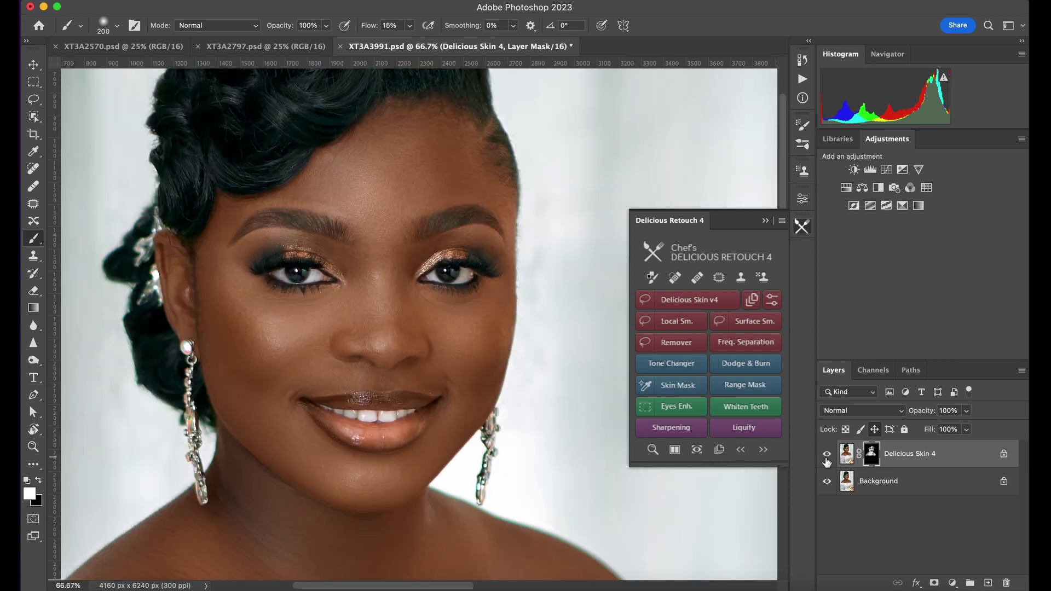
# Compare the portrait with and without the Delicious Skin 4 layer, both up close and zoomed out.
pyautogui.click(827, 455)
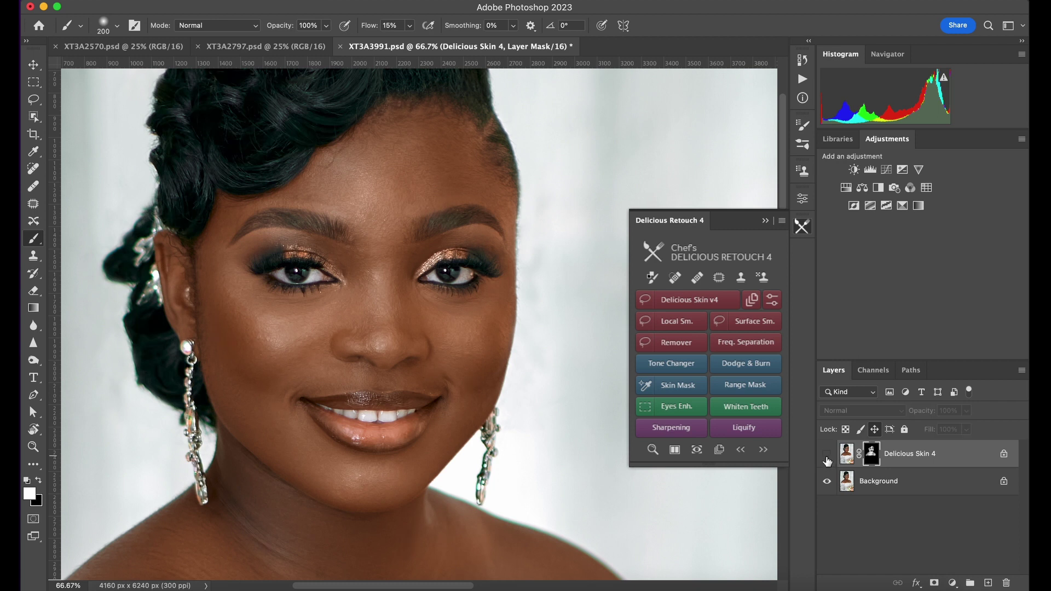
pyautogui.click(827, 456)
pyautogui.click(827, 456)
pyautogui.click(827, 456)
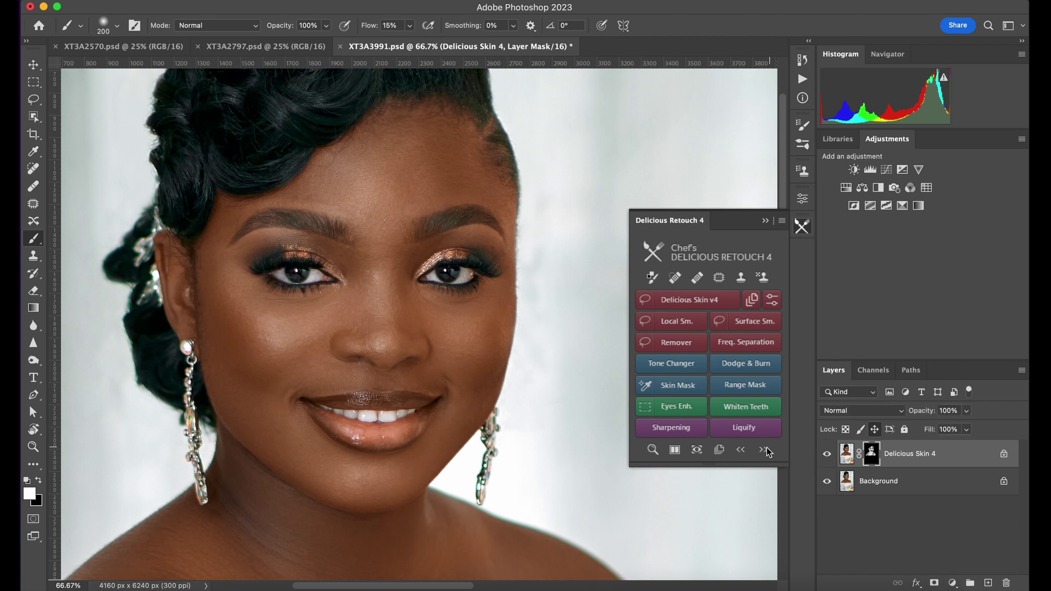
pyautogui.press('super+minus')
pyautogui.press('super+minus')
pyautogui.press('super+minus')
pyautogui.press('super+minus')
pyautogui.press('super+plus')
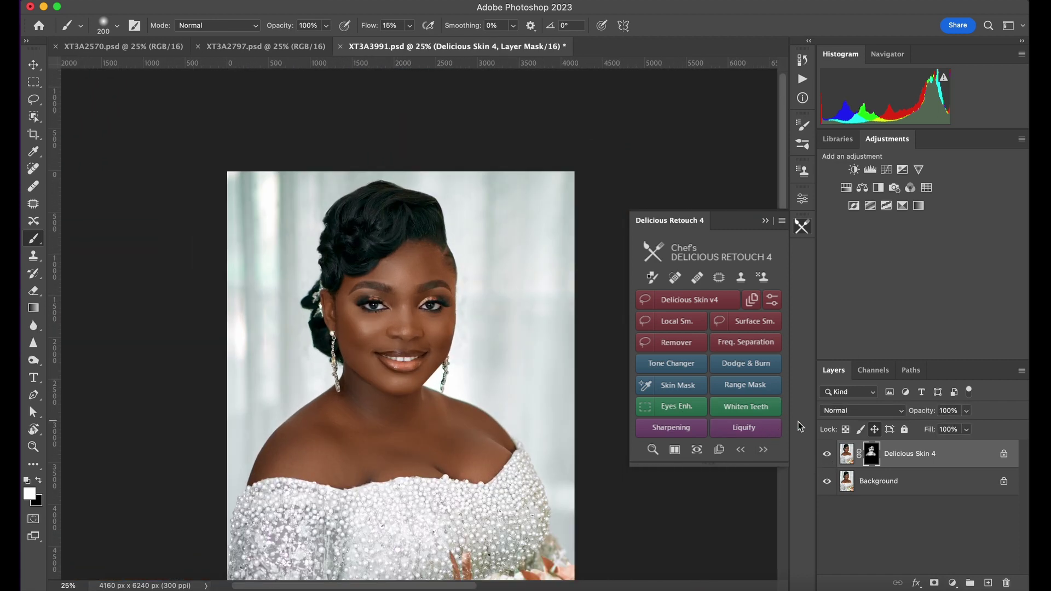
pyautogui.click(827, 454)
pyautogui.press('super+plus')
pyautogui.moveTo(451, 368); pyautogui.dragTo(462, 520)
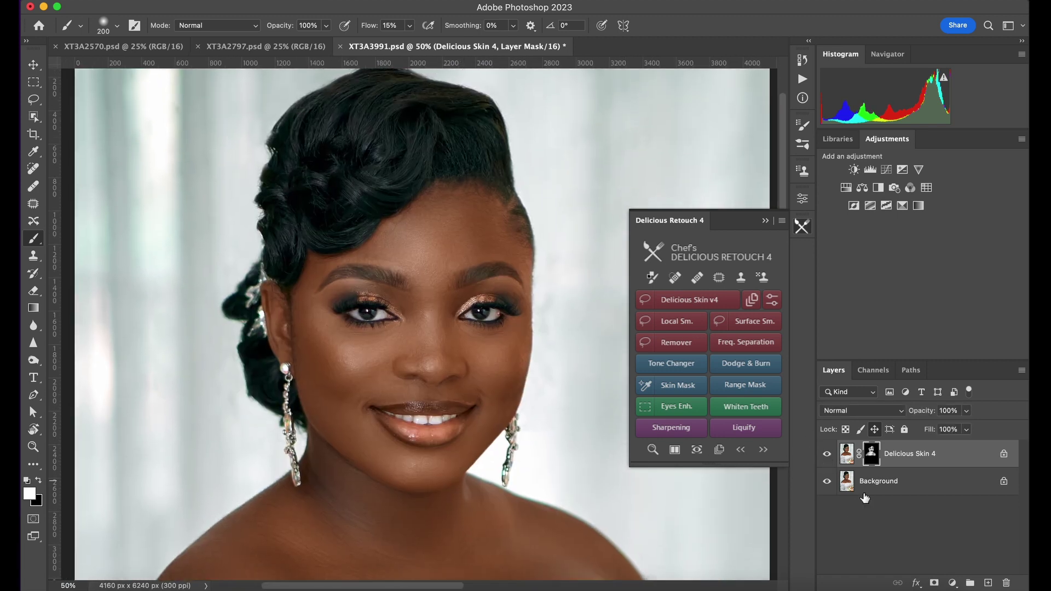
pyautogui.press('super+minus')
pyautogui.press('super+minus')
pyautogui.press('super+minus')
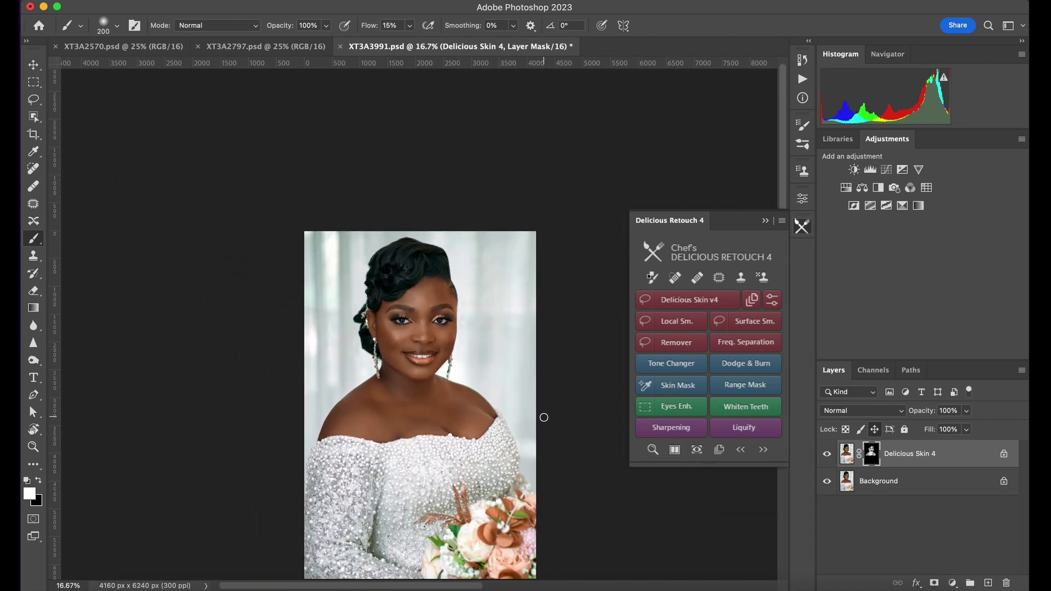
pyautogui.press('super+plus')
pyautogui.press('super+plus')
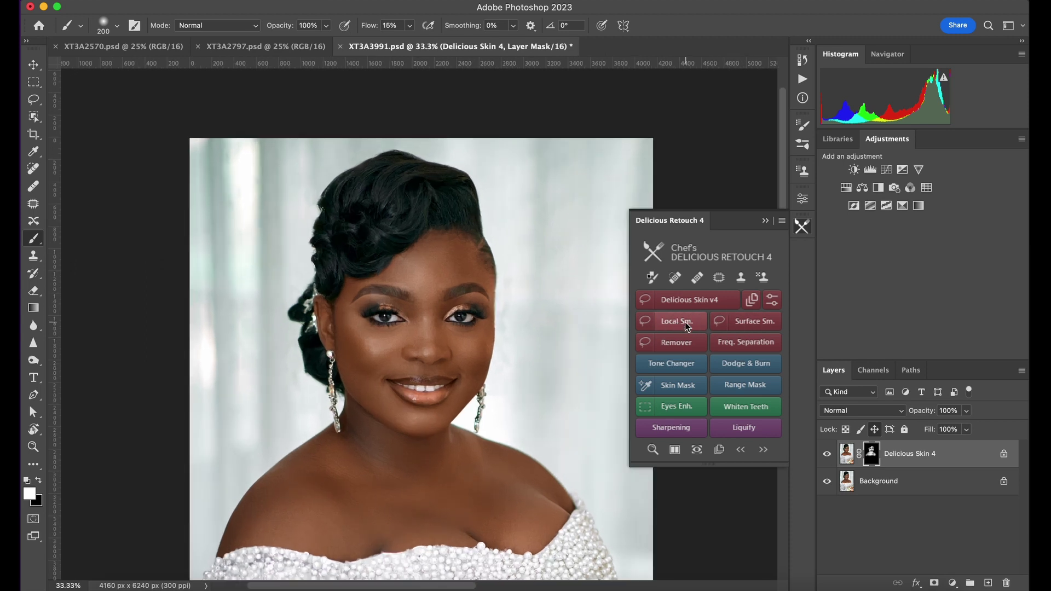
# Read the Local Smoother instructions and lasso the skin on her right shoulder and upper chest.
pyautogui.click(677, 322)
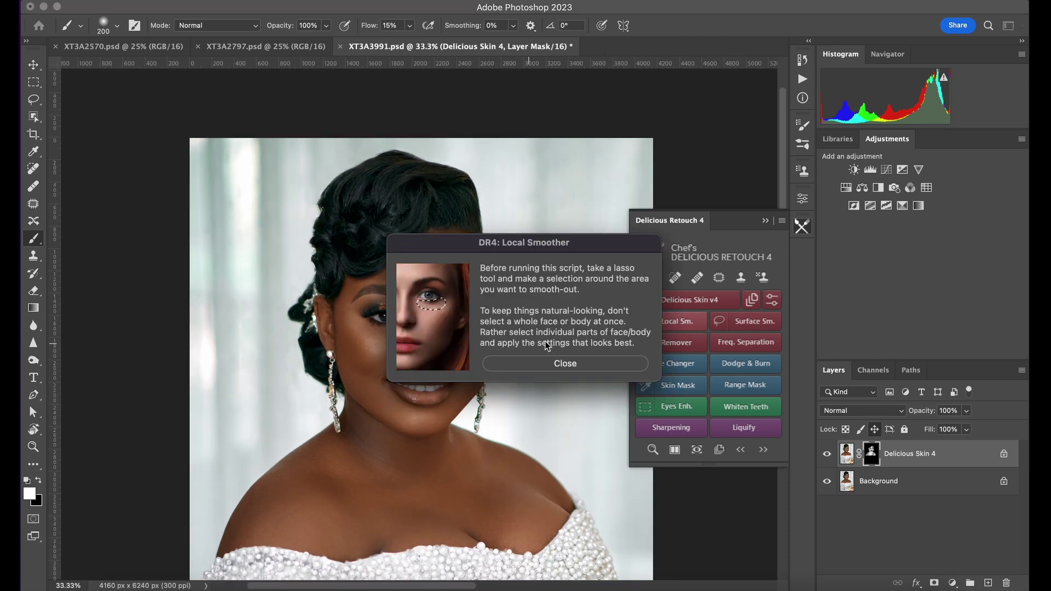
pyautogui.click(572, 366)
pyautogui.press('super+plus')
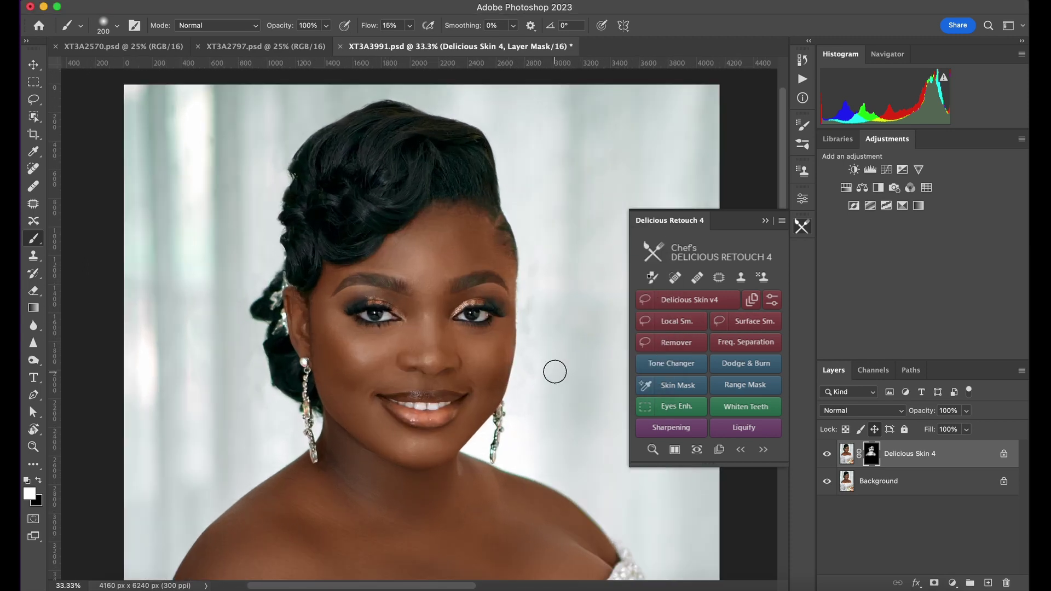
pyautogui.moveTo(470, 465); pyautogui.dragTo(455, 324)
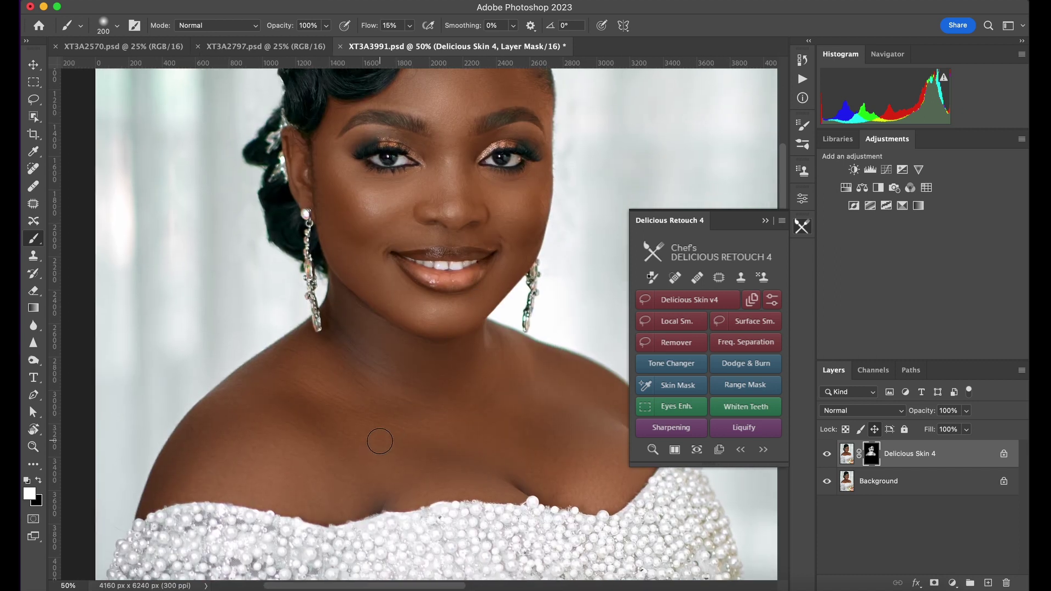
pyautogui.press('l')
pyautogui.moveTo(358, 469)
pyautogui.mouseDown()
pyautogui.moveTo(345, 497)
pyautogui.moveTo(241, 488)
pyautogui.moveTo(230, 395)
pyautogui.moveTo(366, 378)
pyautogui.moveTo(375, 422)
pyautogui.mouseUp()
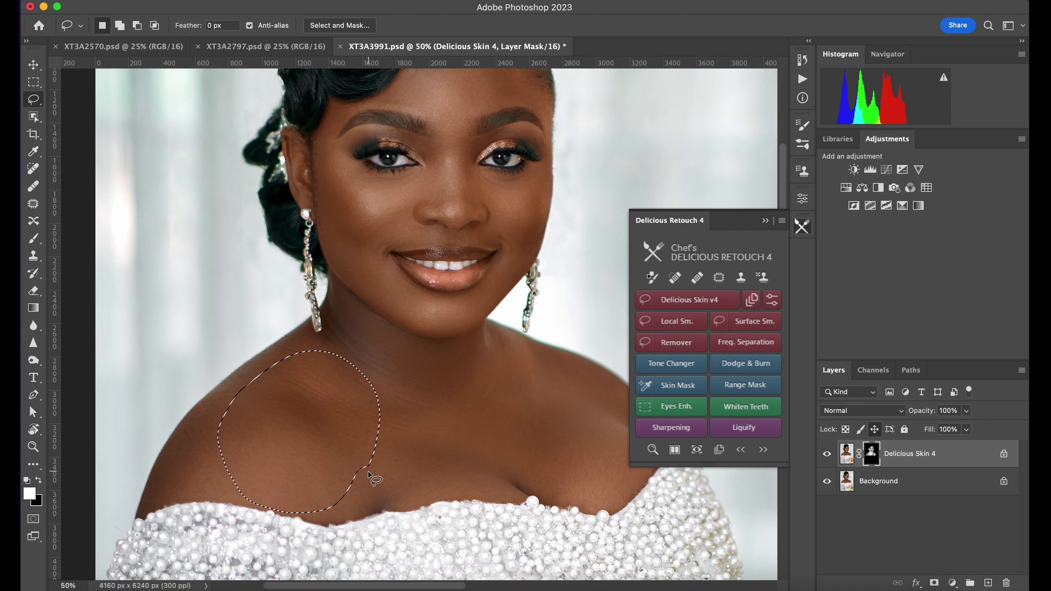
# Apply Local Smoother to the selected shoulder area with a 2.9 px texture radius and a 44 px smoothing radius.
pyautogui.click(676, 321)
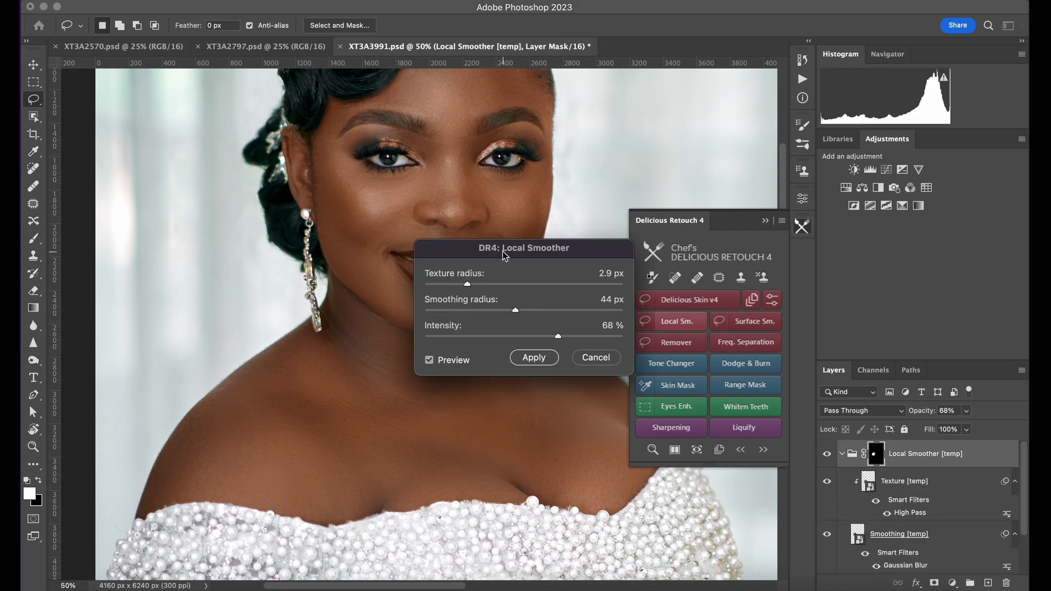
pyautogui.moveTo(503, 252); pyautogui.dragTo(560, 225)
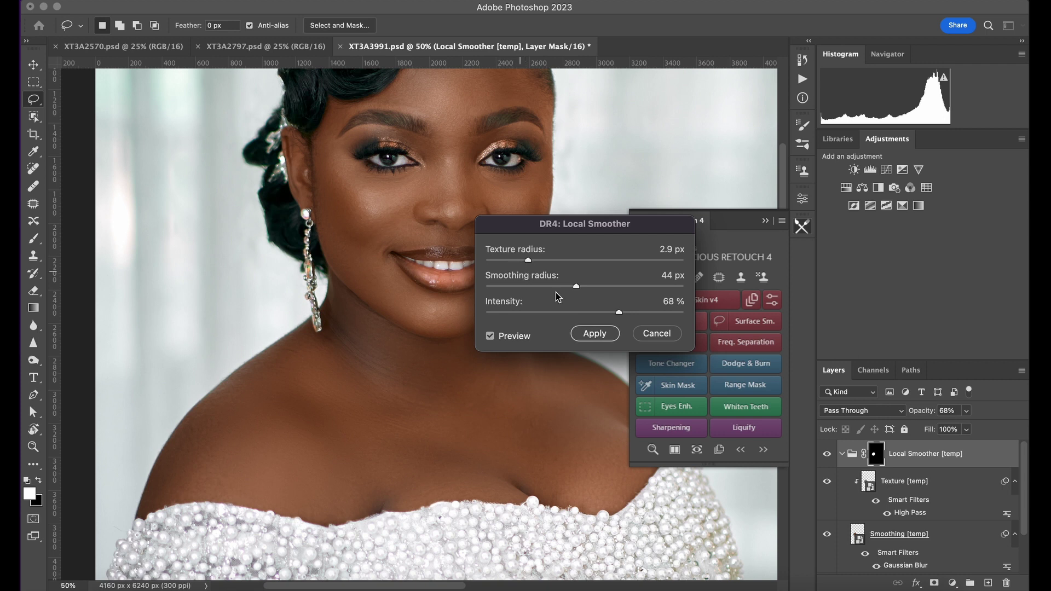
pyautogui.moveTo(554, 313); pyautogui.dragTo(523, 313)
pyautogui.click(594, 333)
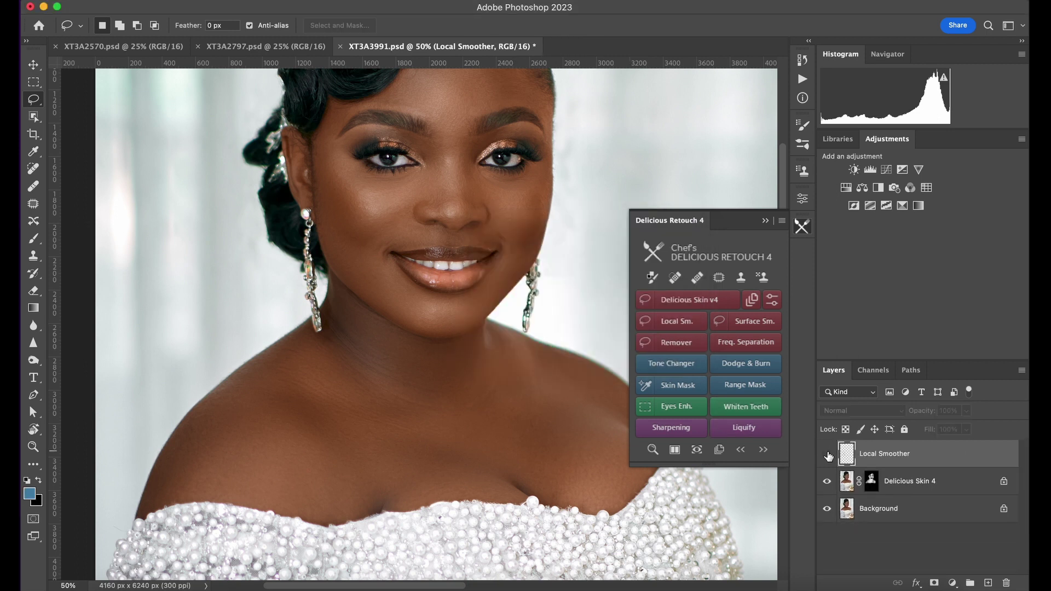
# Compare the shoulder with and without the Local Smoother layer.
pyautogui.click(827, 455)
pyautogui.click(827, 454)
pyautogui.click(826, 455)
pyautogui.click(826, 457)
pyautogui.click(826, 454)
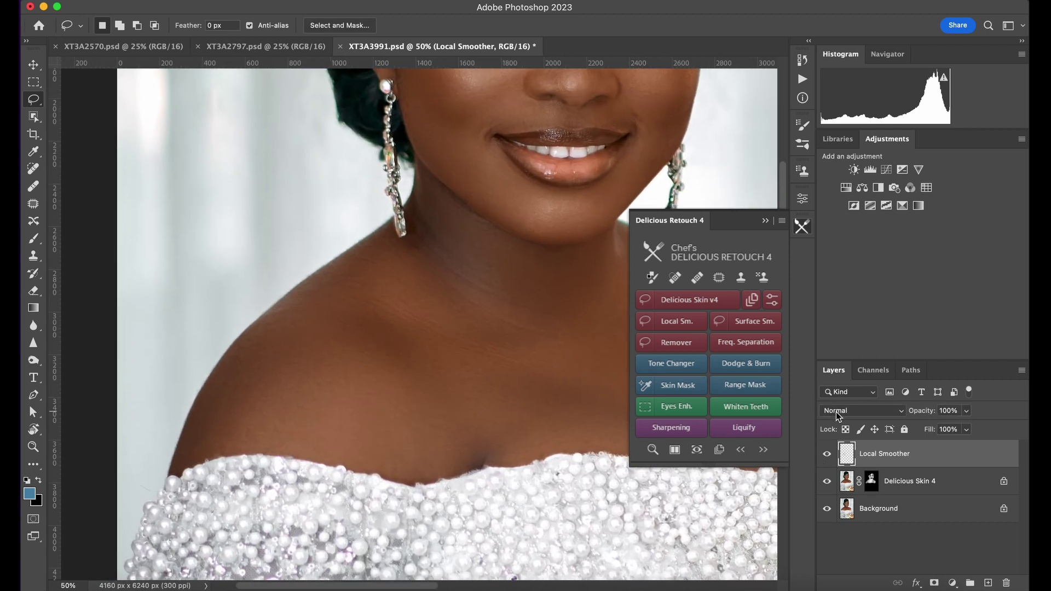
pyautogui.moveTo(531, 389); pyautogui.dragTo(474, 438)
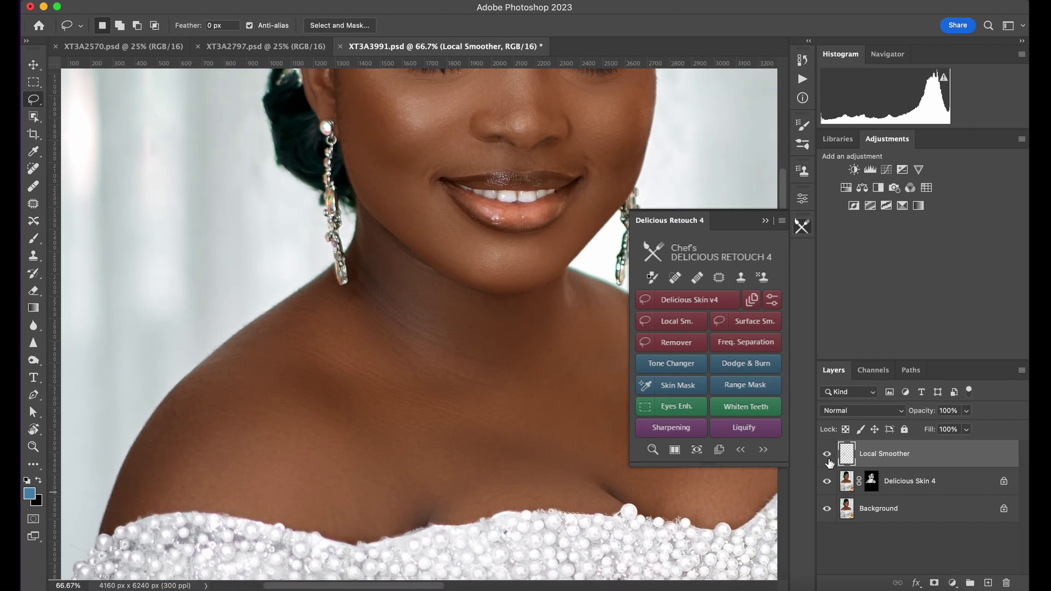
pyautogui.click(827, 455)
# Lasso the skin under her right eye and apply Local Smoother at higher intensity, with a 2.9 px texture radius and a 44 px smoothing radius.
pyautogui.moveTo(549, 165); pyautogui.dragTo(455, 363)
pyautogui.press('super+plus')
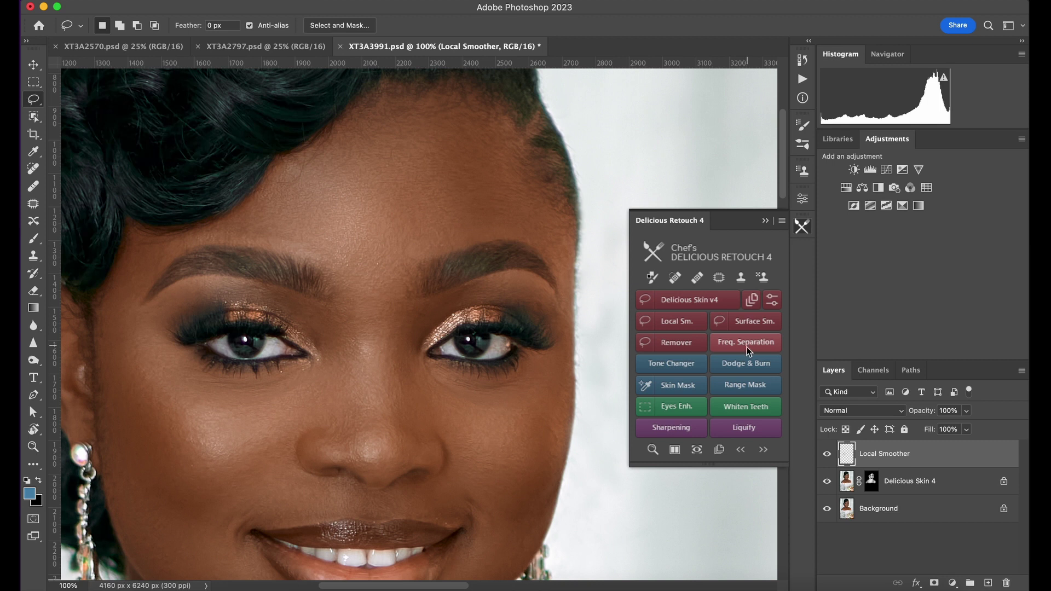
pyautogui.press('super+plus')
pyautogui.moveTo(495, 436); pyautogui.dragTo(436, 288)
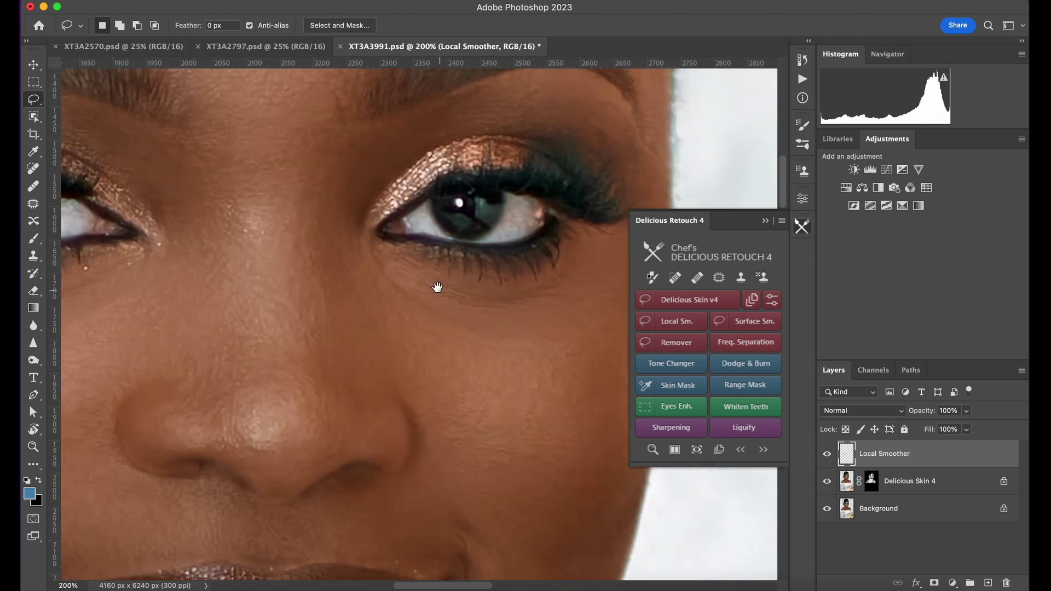
pyautogui.moveTo(443, 465); pyautogui.dragTo(459, 312)
pyautogui.moveTo(388, 269); pyautogui.dragTo(376, 311)
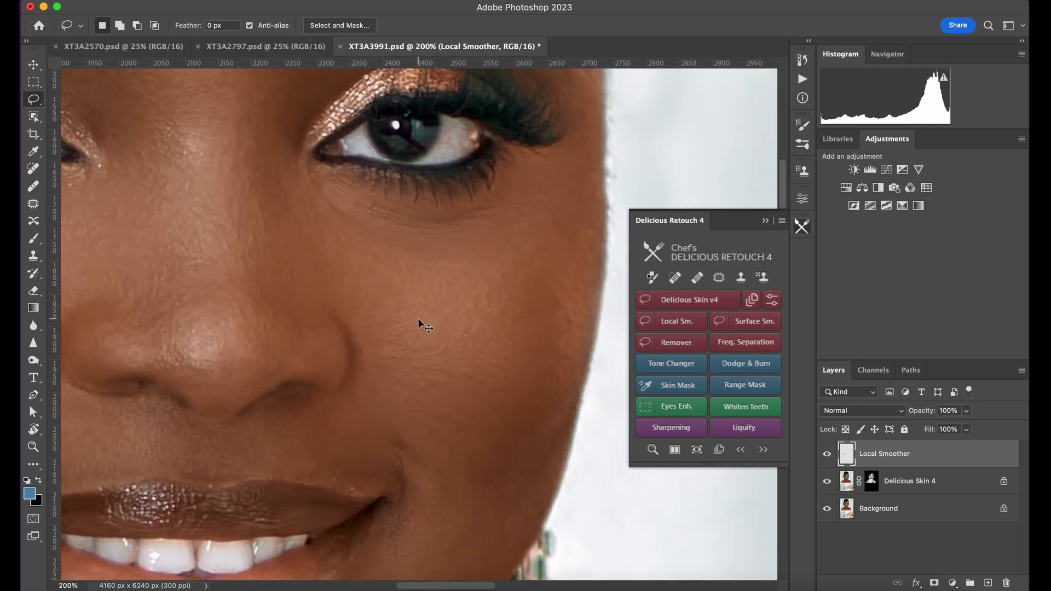
pyautogui.scroll(-3, 422, 323)
pyautogui.moveTo(300, 303)
pyautogui.mouseDown()
pyautogui.moveTo(231, 313)
pyautogui.moveTo(207, 300)
pyautogui.moveTo(224, 282)
pyautogui.mouseUp()
pyautogui.moveTo(263, 285)
pyautogui.mouseDown()
pyautogui.moveTo(316, 276)
pyautogui.moveTo(300, 300)
pyautogui.mouseUp()
pyautogui.click(689, 322)
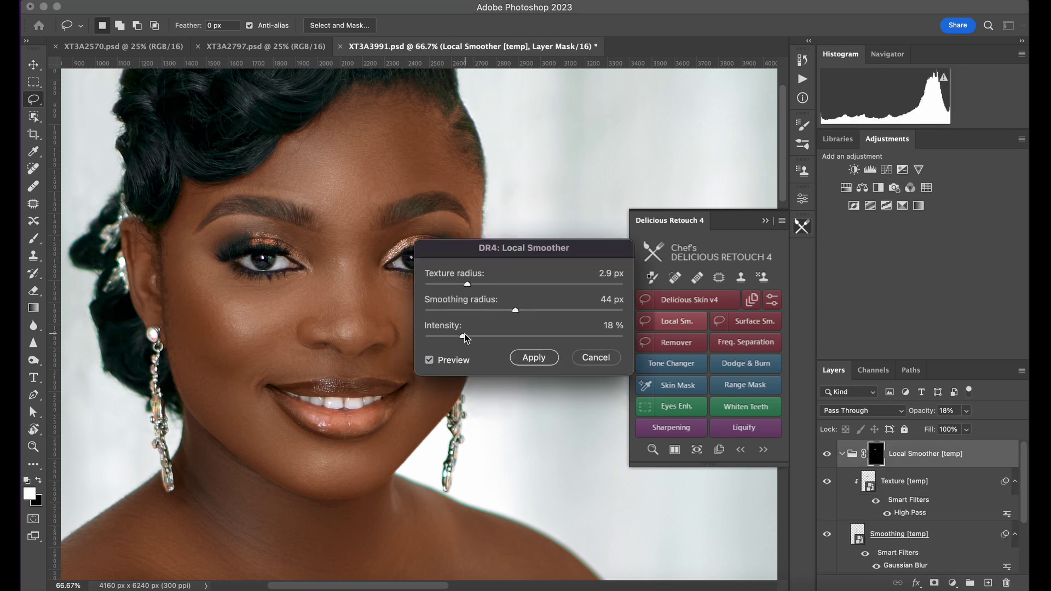
pyautogui.moveTo(464, 334); pyautogui.dragTo(541, 342)
pyautogui.click(533, 357)
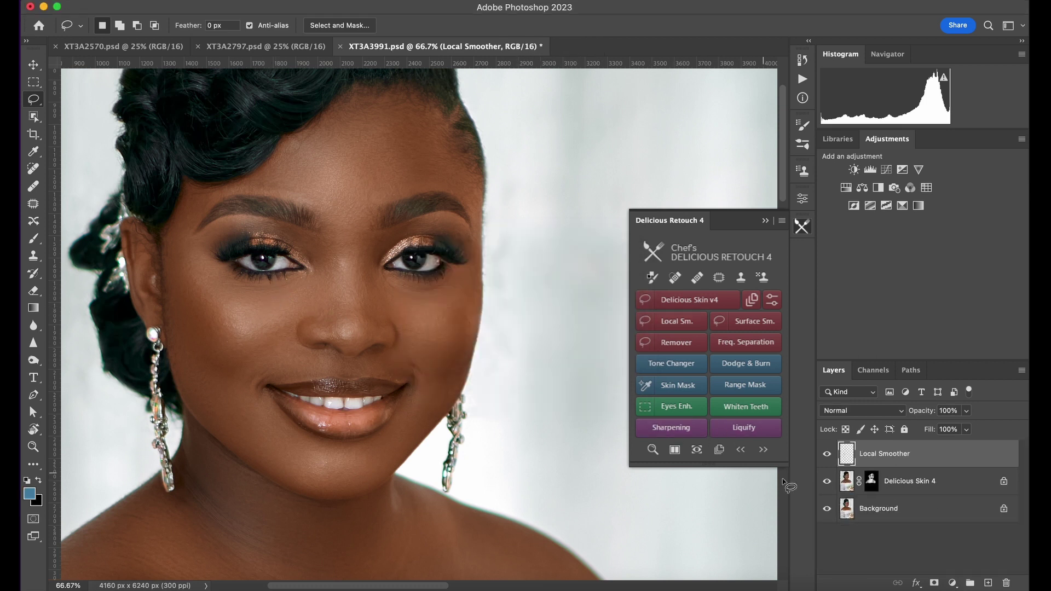
# Compare the face with and without the Local Smoother layer, and review the whole portrait from a distance.
pyautogui.click(827, 455)
pyautogui.click(825, 465)
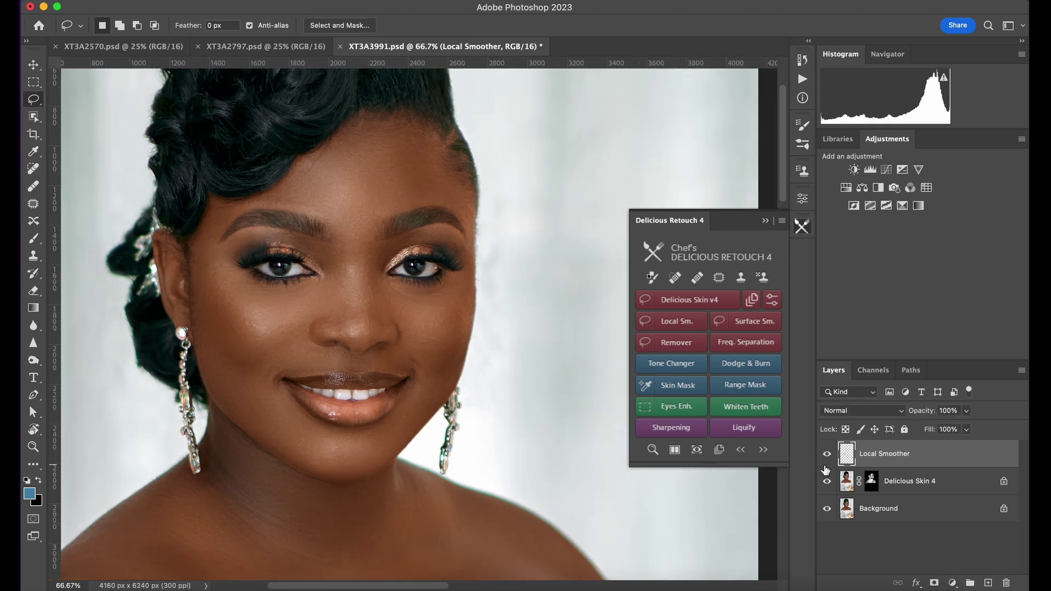
pyautogui.press('super+minus')
pyautogui.press('super+minus')
pyautogui.press('super+minus')
pyautogui.press('super+plus')
pyautogui.press('super+minus')
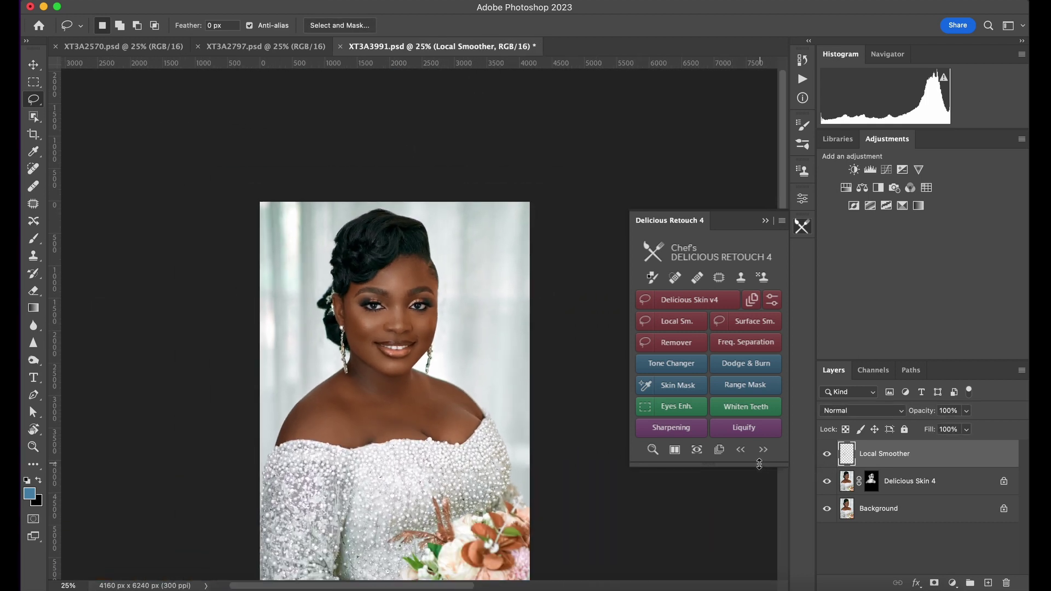
pyautogui.press('super+minus')
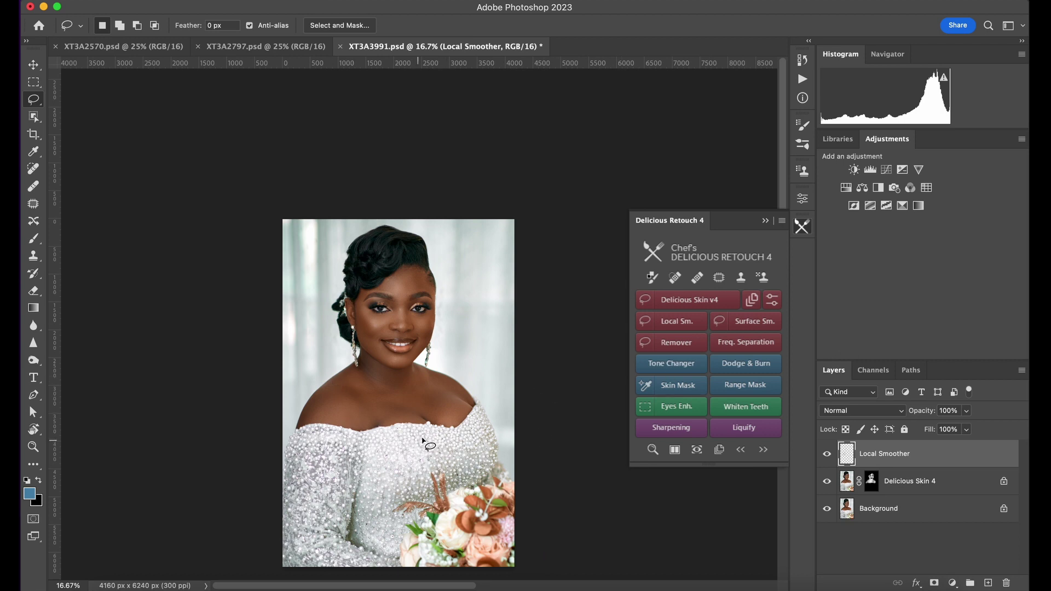
pyautogui.press('super+plus')
pyautogui.press('super+plus')
pyautogui.press('super+minus')
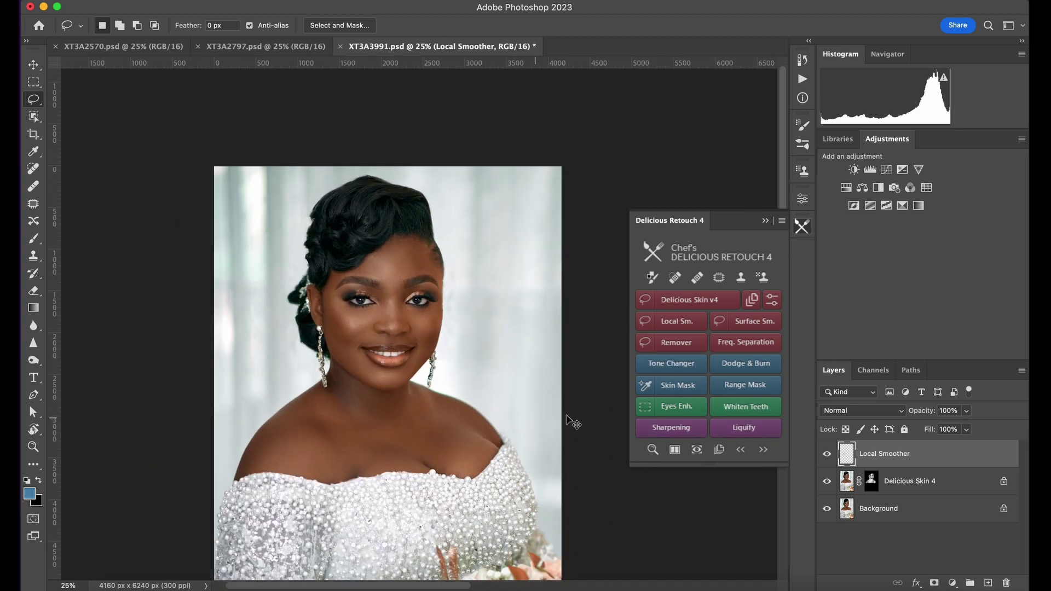
pyautogui.press('super+minus')
# Compare the retouched face with the original by showing only the Background layer, and restore all layers.
pyautogui.press('super+plus')
pyautogui.press('super+plus')
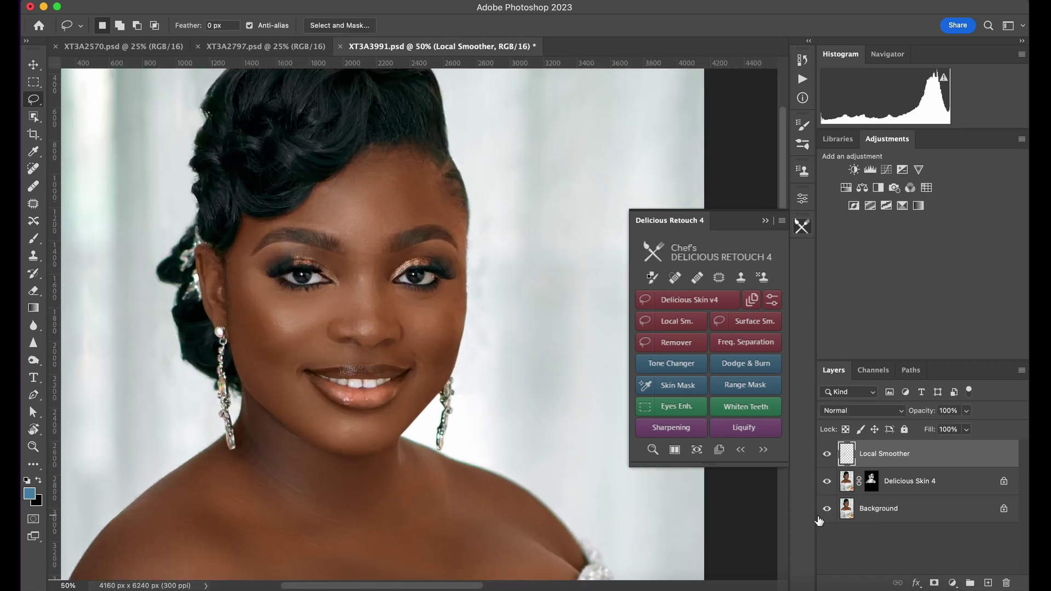
pyautogui.press('super+plus')
pyautogui.press('super+plus')
pyautogui.moveTo(481, 502); pyautogui.dragTo(478, 501)
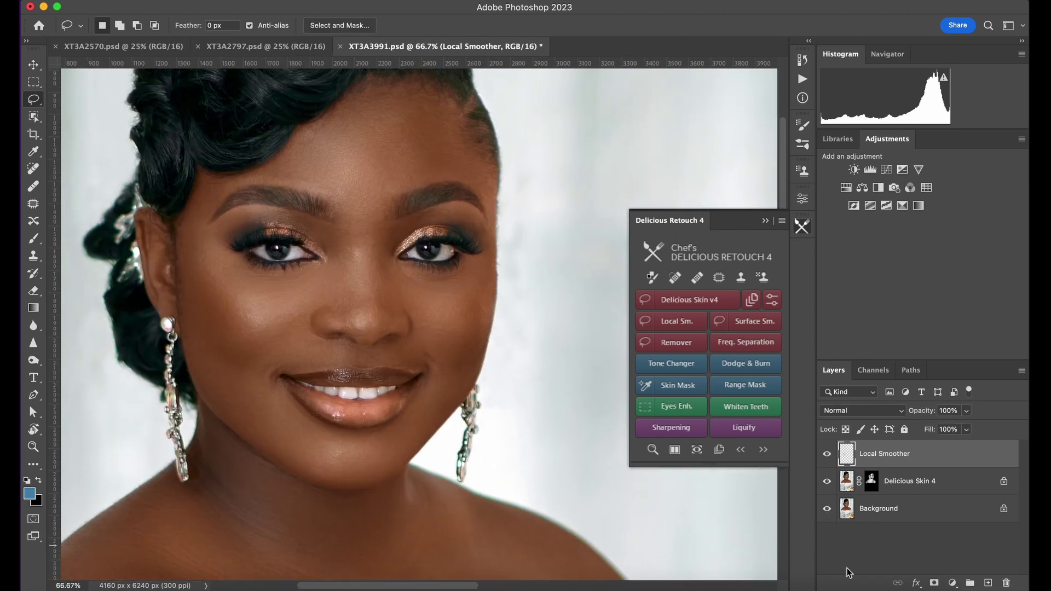
pyautogui.keyDown('alt'); pyautogui.click(827, 509); pyautogui.keyUp('alt')
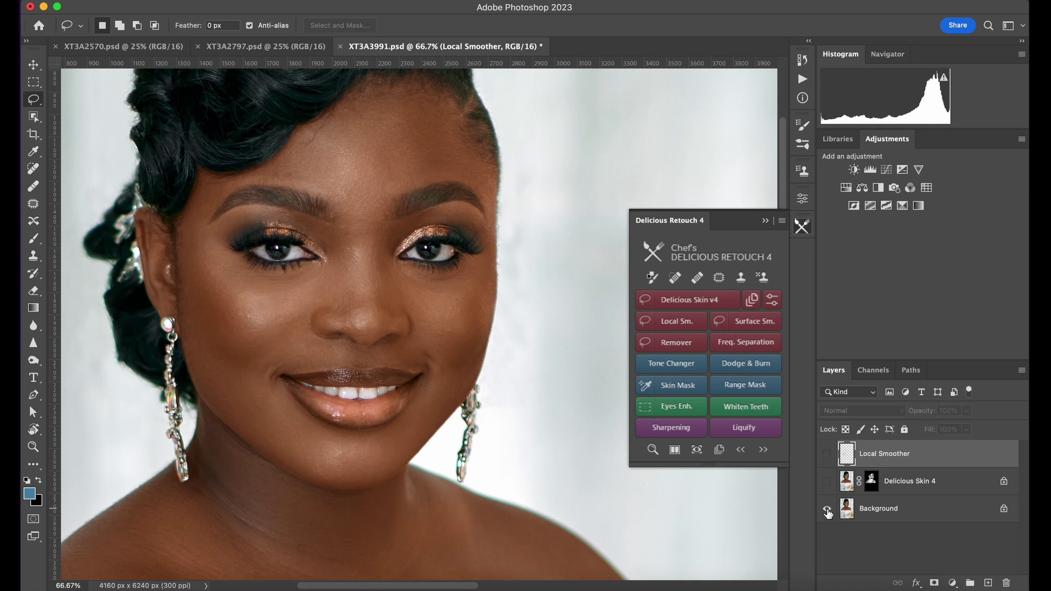
pyautogui.keyDown('alt'); pyautogui.click(827, 511); pyautogui.keyUp('alt')
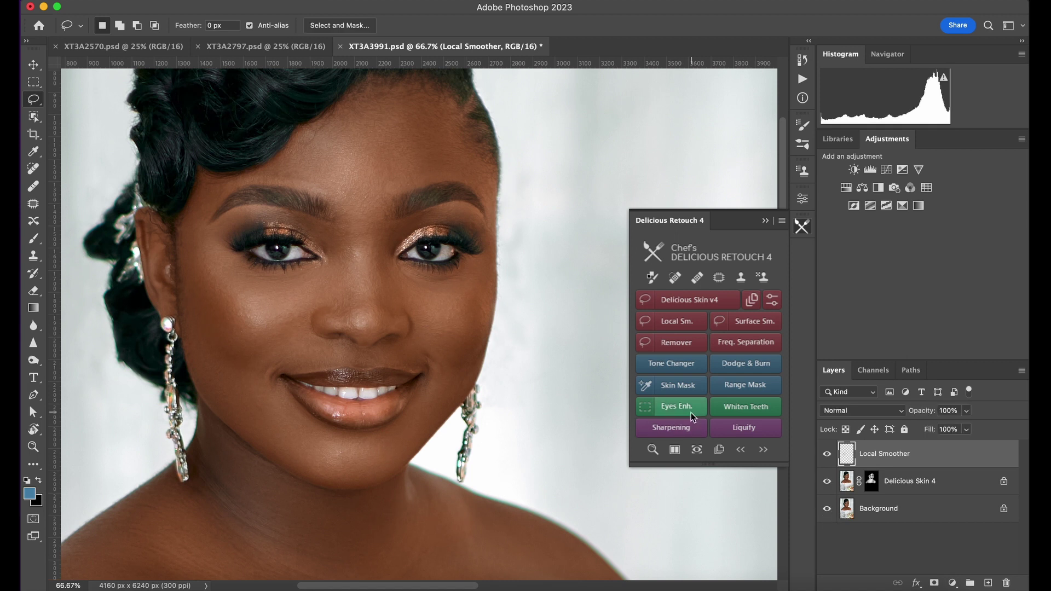
# Switch to the XT3A2797.psd portrait and remove the blemishes on her face, including her right cheek, with a 45 px Spot Healing Brush.
pyautogui.click(258, 50)
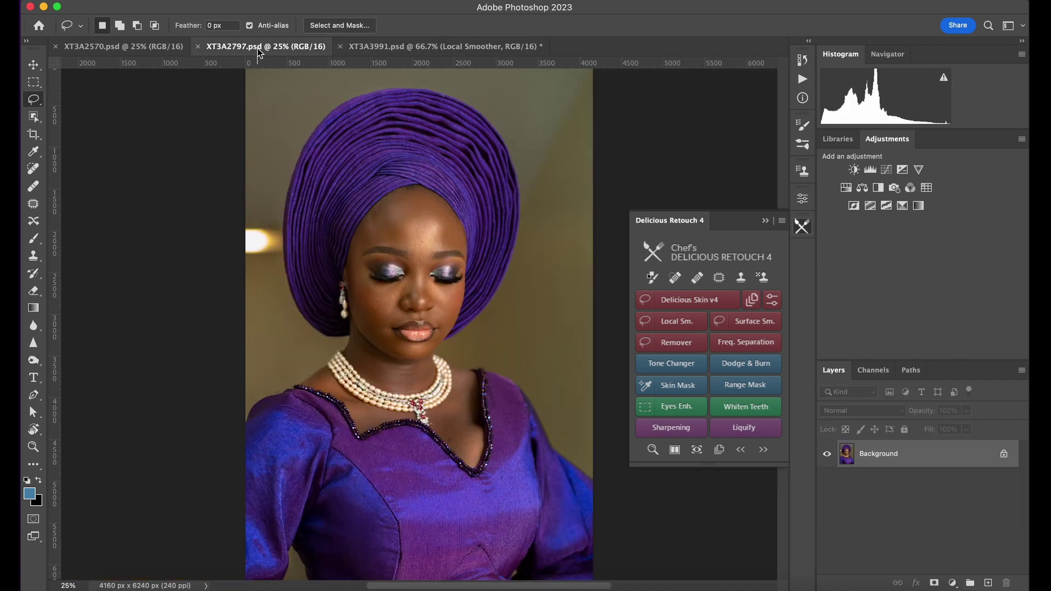
pyautogui.press('j')
pyautogui.press('super+equal')
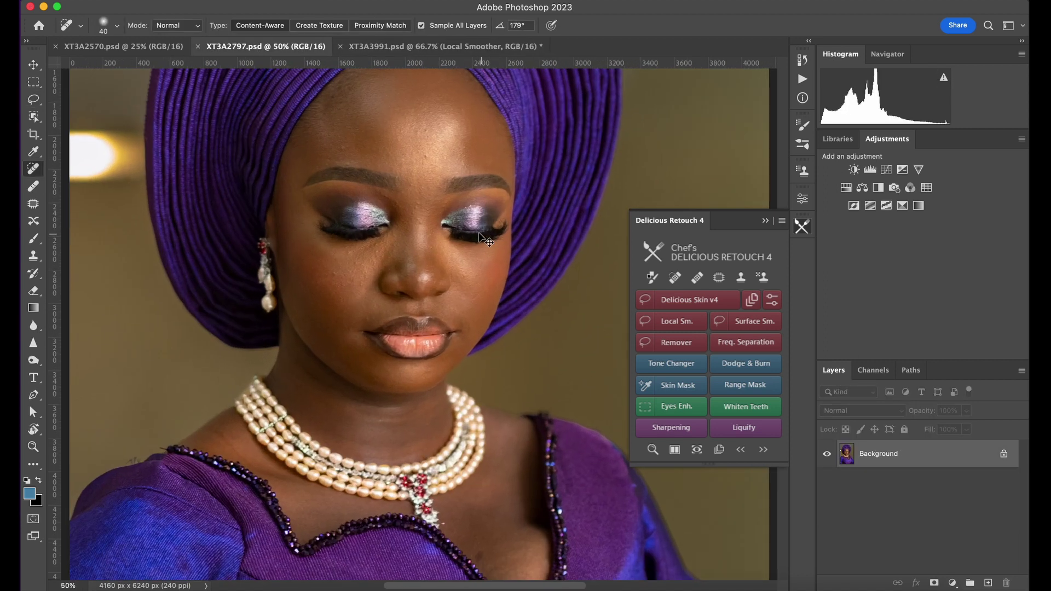
pyautogui.press('super+equal')
pyautogui.moveTo(430, 234); pyautogui.dragTo(431, 248)
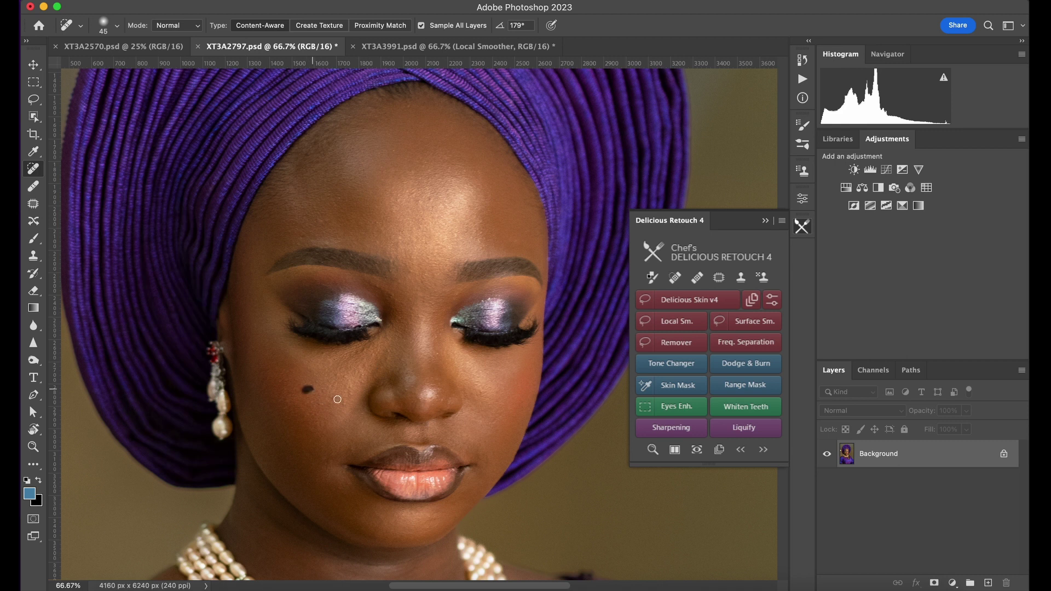
pyautogui.click(307, 389)
# Run Delicious Skin v4 on this portrait, scaling the portrait size oval to 69.68% so that it fits her face.
pyautogui.press('super+minus')
pyautogui.press('super+minus')
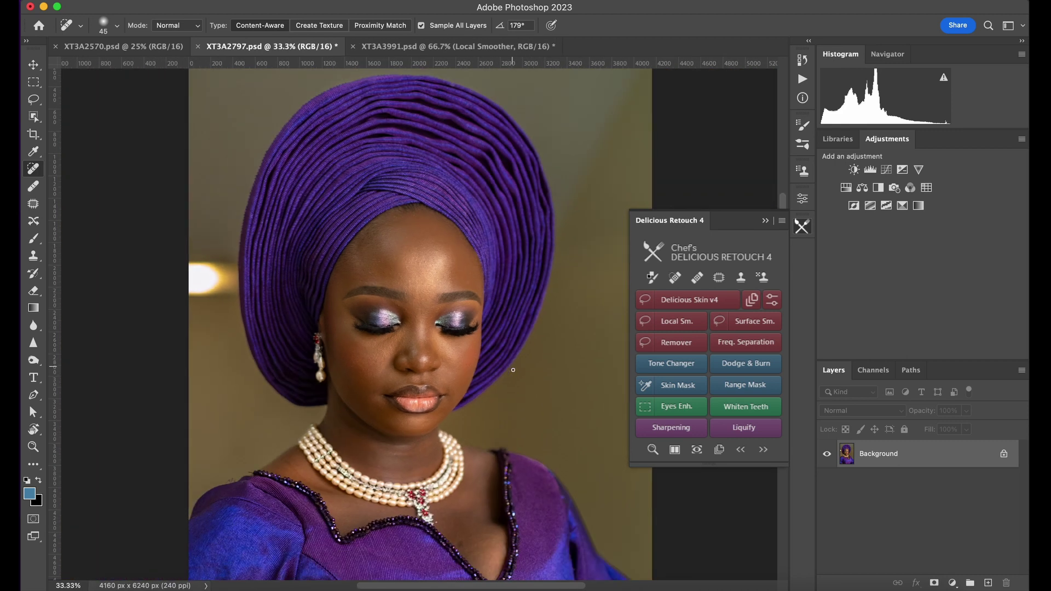
pyautogui.moveTo(473, 458); pyautogui.dragTo(462, 376)
pyautogui.moveTo(448, 470); pyautogui.dragTo(452, 468)
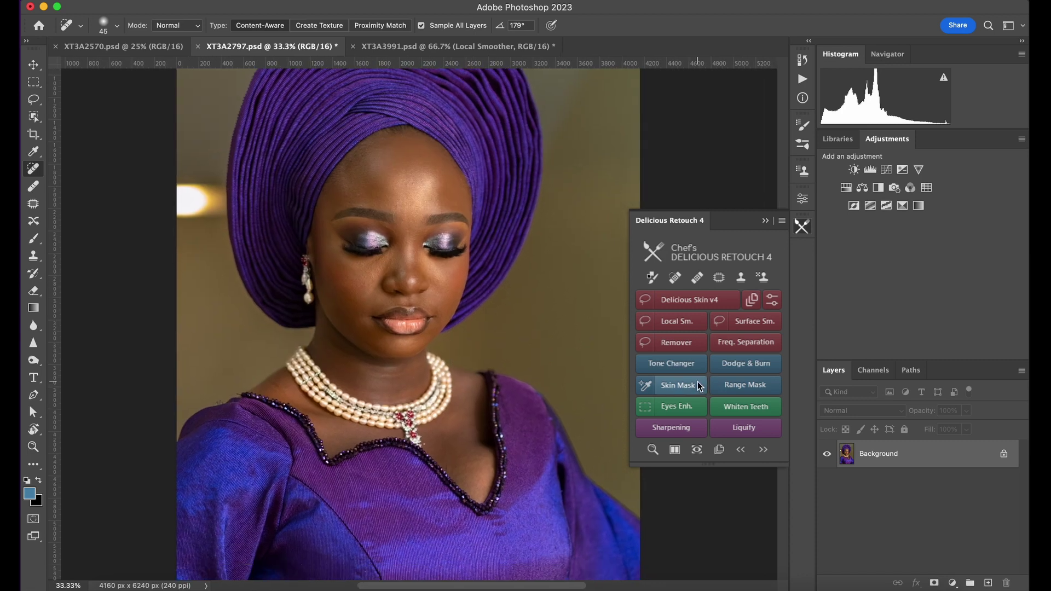
pyautogui.press('super+plus')
pyautogui.moveTo(540, 269); pyautogui.dragTo(545, 377)
pyautogui.click(694, 301)
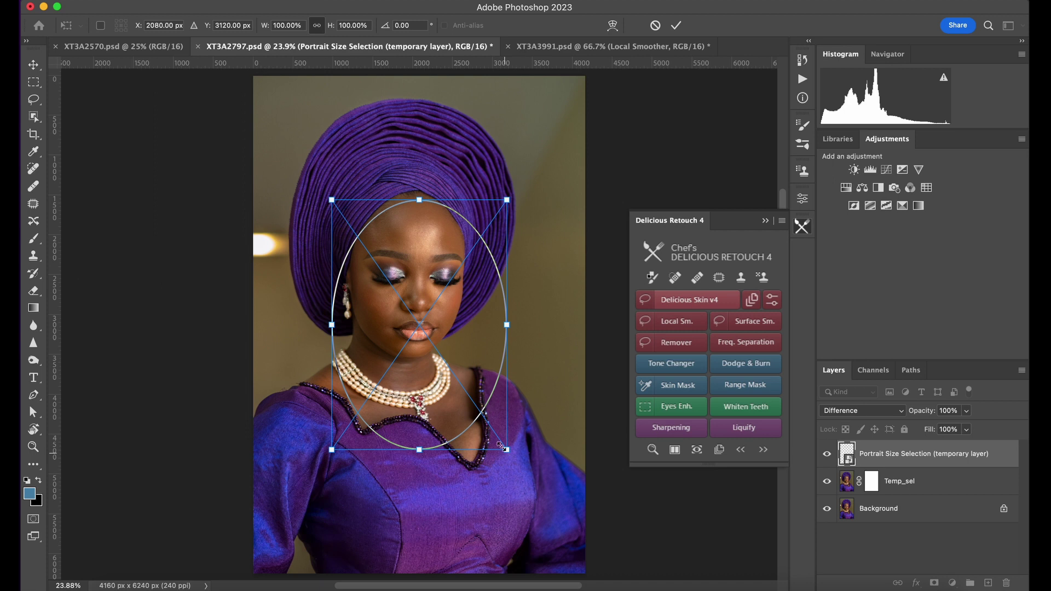
pyautogui.moveTo(500, 445); pyautogui.dragTo(438, 318)
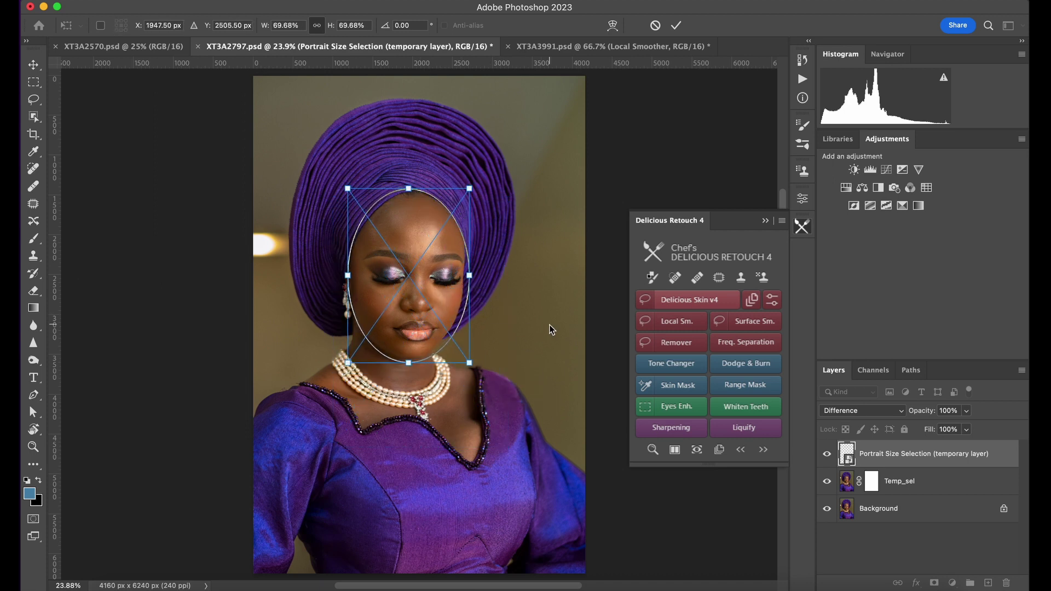
pyautogui.press('Return')
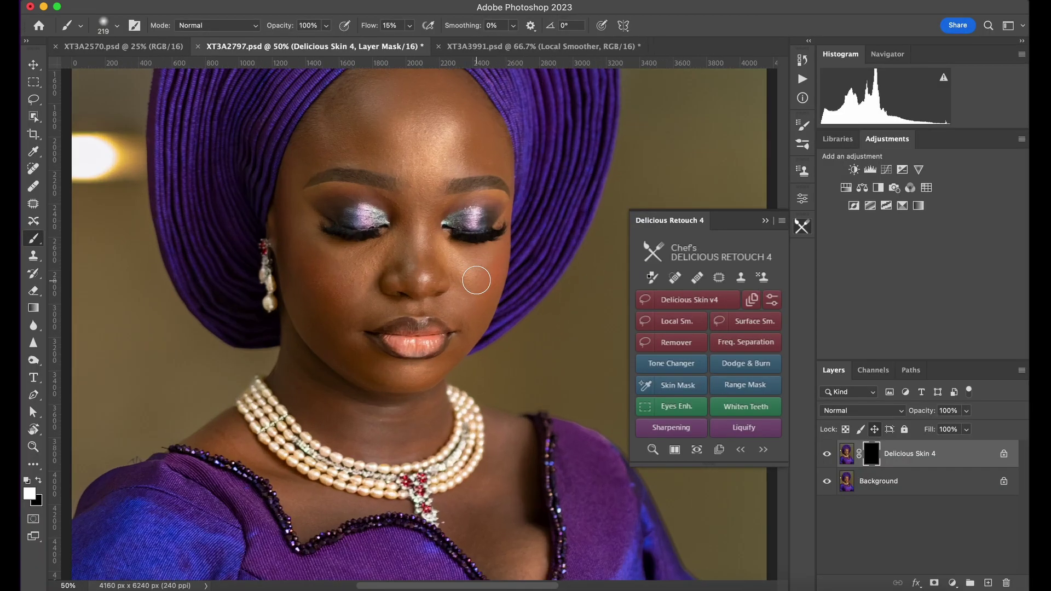
# Paint white on the Delicious Skin 4 layer mask over the forehead with a soft brush at 15% flow.
pyautogui.moveTo(425, 200); pyautogui.dragTo(436, 351)
pyautogui.press('super+plus')
pyautogui.moveTo(438, 270); pyautogui.dragTo(443, 315)
pyautogui.press(']')
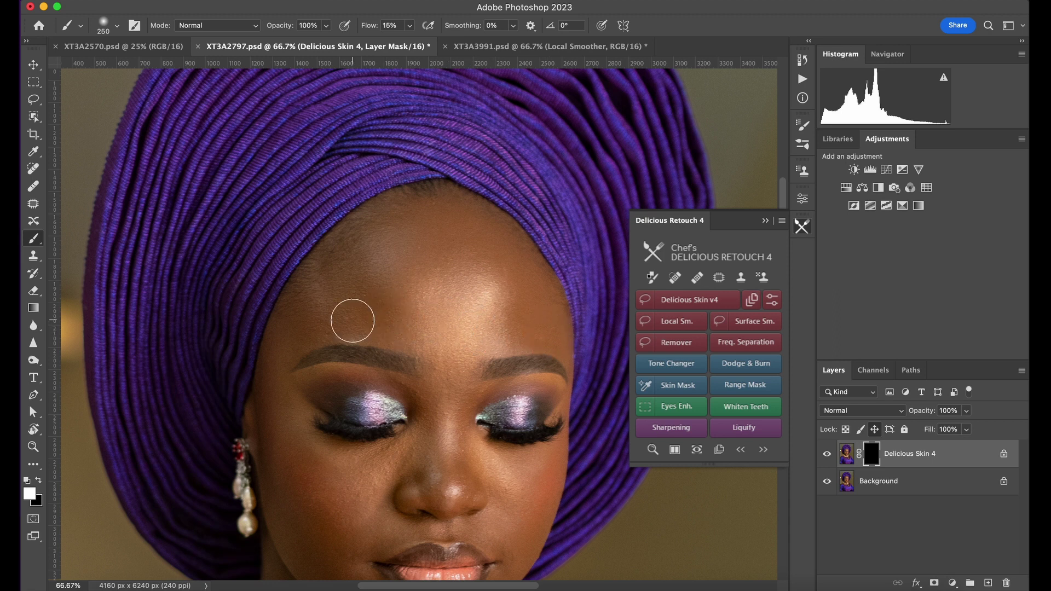
pyautogui.press(']')
pyautogui.press(']')
pyautogui.moveTo(307, 336)
pyautogui.mouseDown()
pyautogui.moveTo(324, 311)
pyautogui.moveTo(450, 232)
pyautogui.moveTo(416, 222)
pyautogui.moveTo(464, 214)
pyautogui.moveTo(538, 289)
pyautogui.moveTo(553, 326)
pyautogui.mouseUp()
pyautogui.press('[')
pyautogui.press('[')
pyautogui.press(']')
# Paint the Delicious Skin 4 effect in over the cheeks and lower face, adapting the brush size to each area.
pyautogui.scroll(-5, 527, 488)
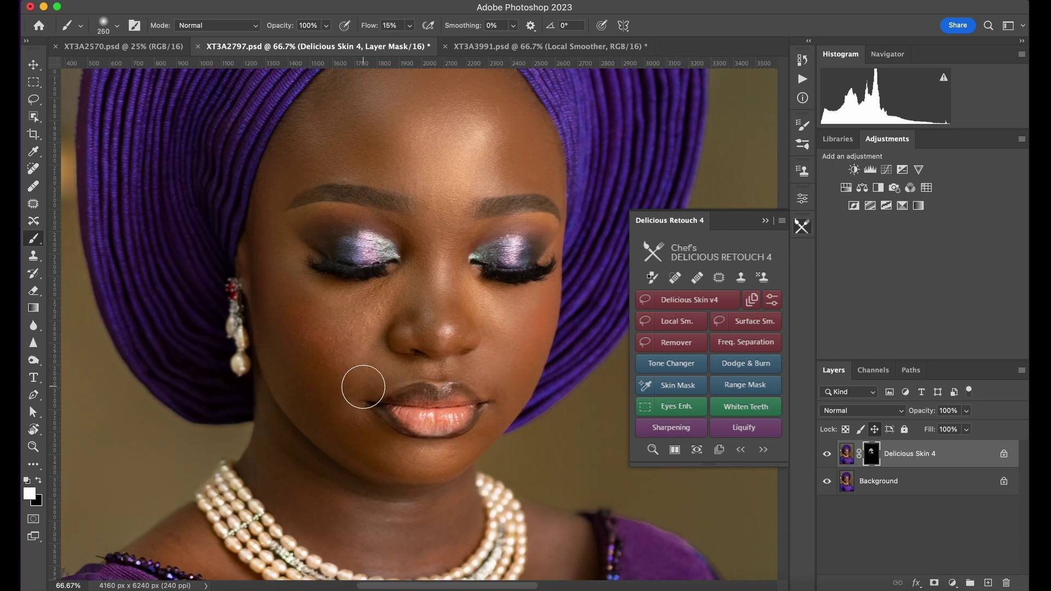
pyautogui.press(']')
# Paint the Delicious Skin 4 effect in over the neck and chest with a larger brush of 500 to 600 px.
pyautogui.press(']')
pyautogui.press(']')
pyautogui.press('[')
pyautogui.press('[')
pyautogui.press('[')
pyautogui.press('super+minus')
pyautogui.press(']')
pyautogui.press(']')
pyautogui.press(']')
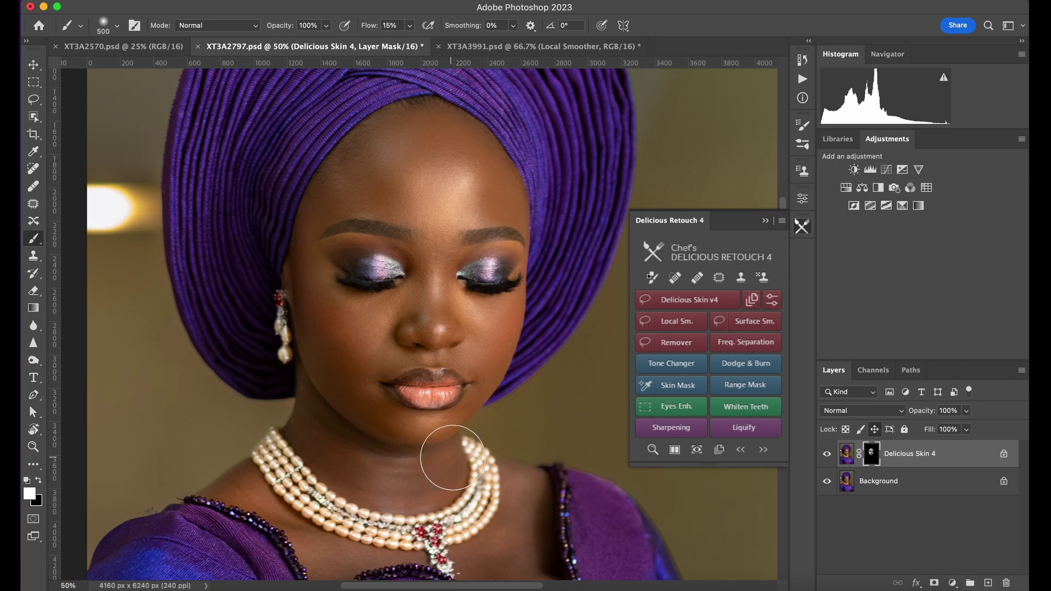
pyautogui.scroll(-5, 399, 478)
pyautogui.press(']')
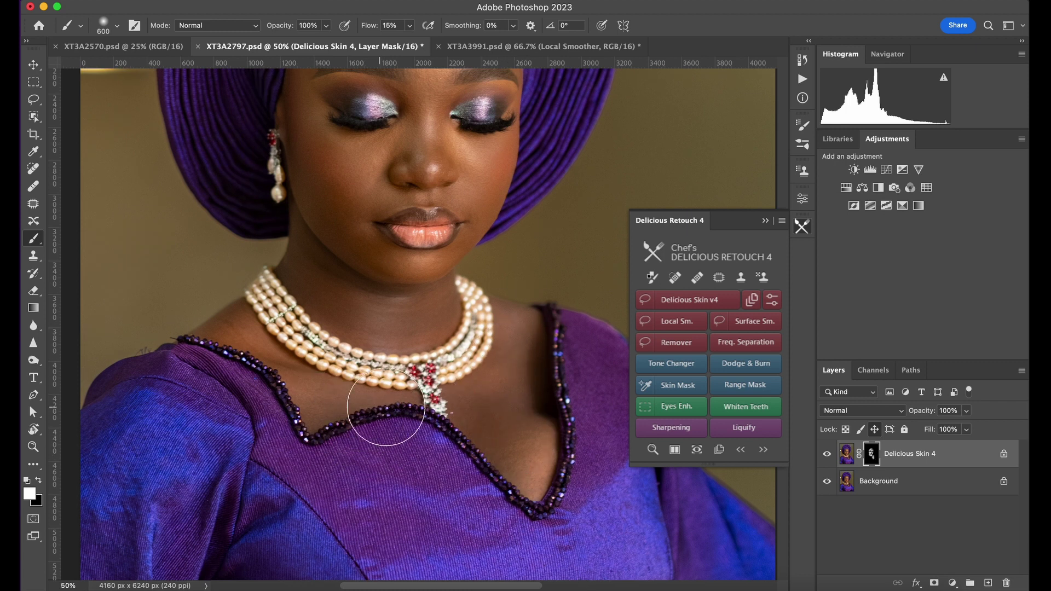
# Compare the portrait with and without the Delicious Skin 4 layer, viewing it both up close and from a distance.
pyautogui.press('super+minus')
pyautogui.press('super+minus')
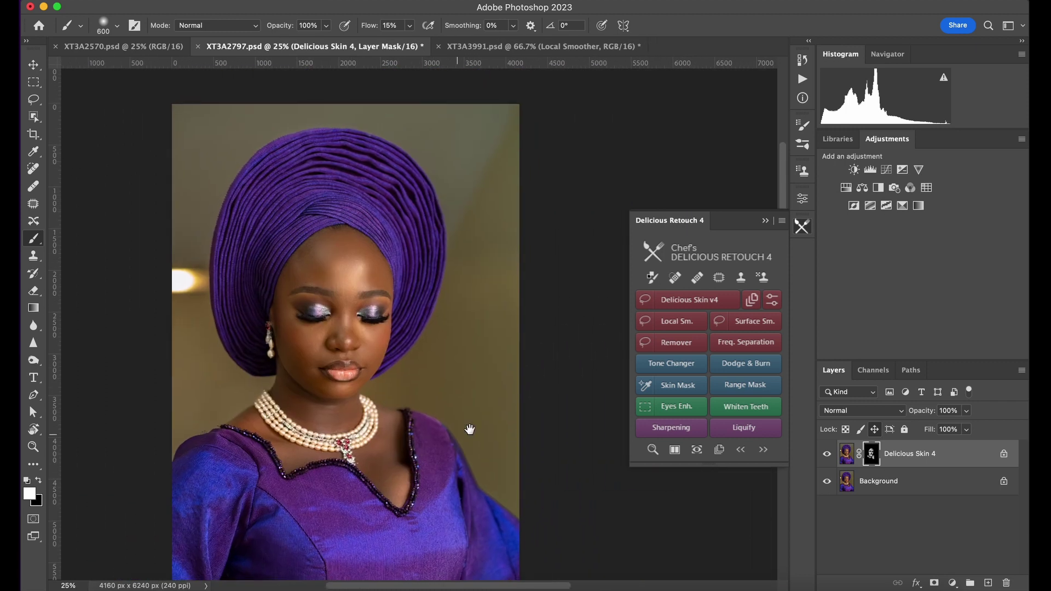
pyautogui.press('super+minus')
pyautogui.press('super+plus')
pyautogui.press('super+plus')
pyautogui.press('super+plus')
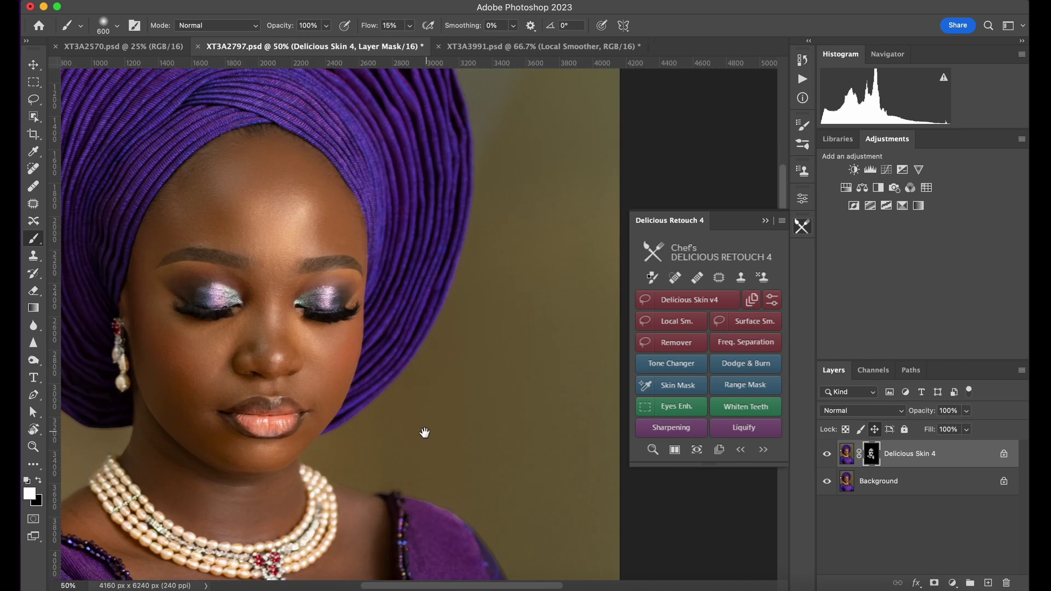
pyautogui.moveTo(425, 432); pyautogui.dragTo(537, 465)
pyautogui.click(826, 458)
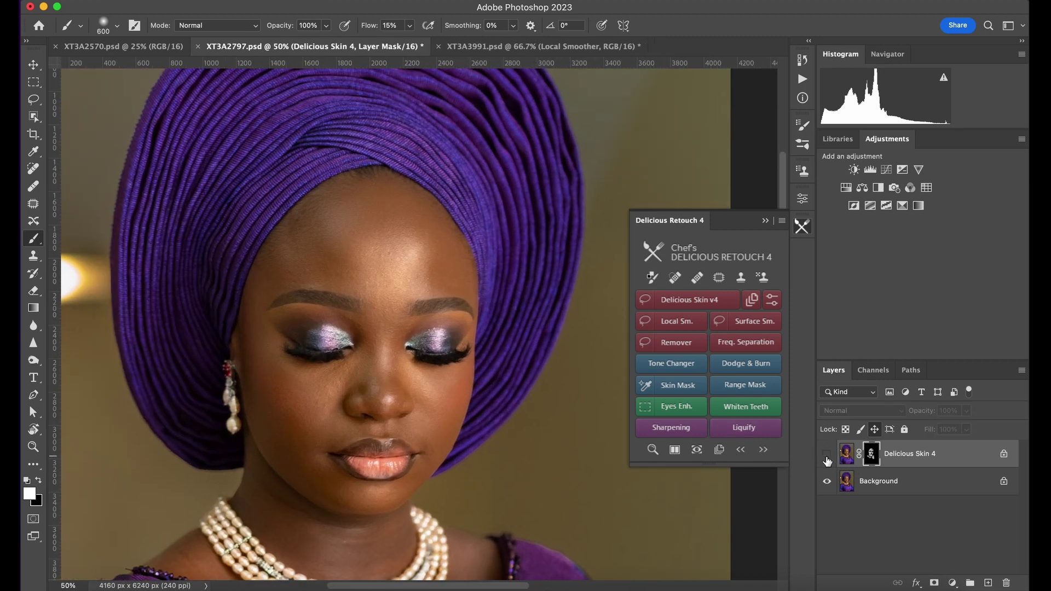
pyautogui.click(827, 456)
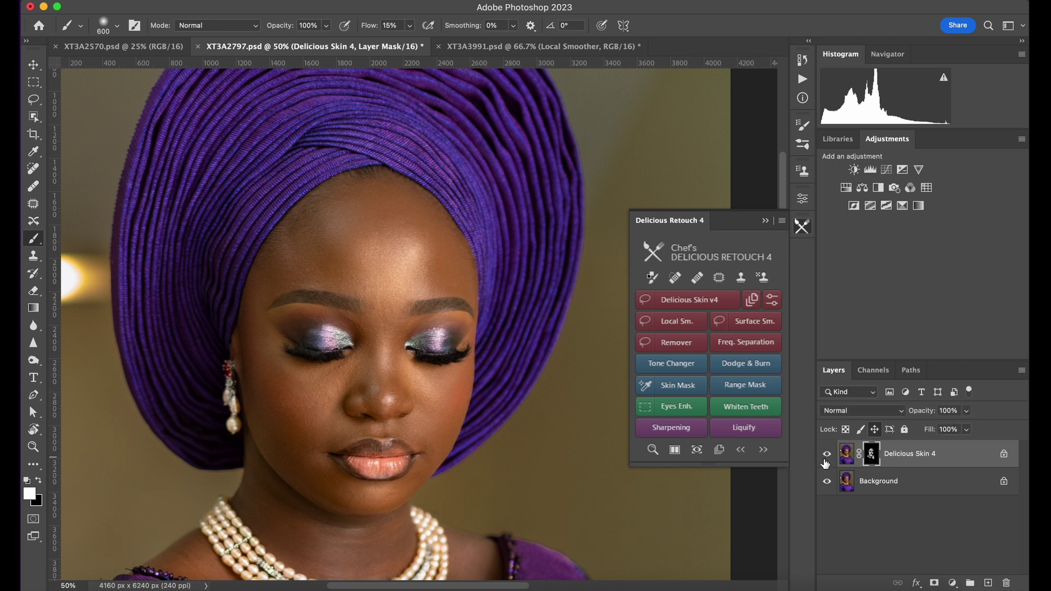
pyautogui.press('super+minus')
pyautogui.press('super+minus')
pyautogui.press('super+minus')
pyautogui.press('super+minus')
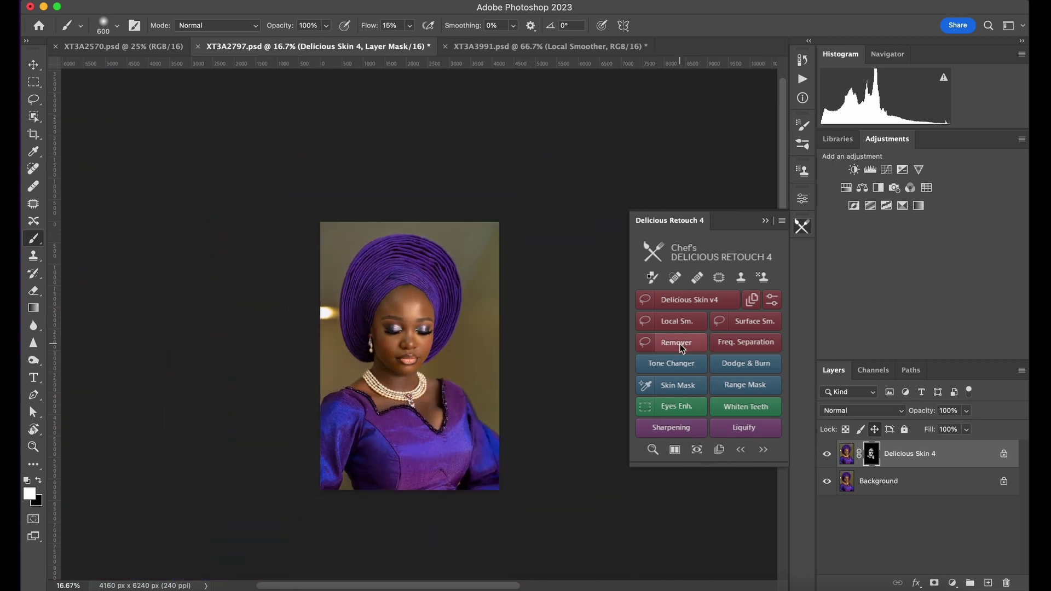
# Create the Frequency Separation layer group from the retouch panel and find the Low Frequency layer in the stack.
pyautogui.press('super+plus')
pyautogui.press('super+plus')
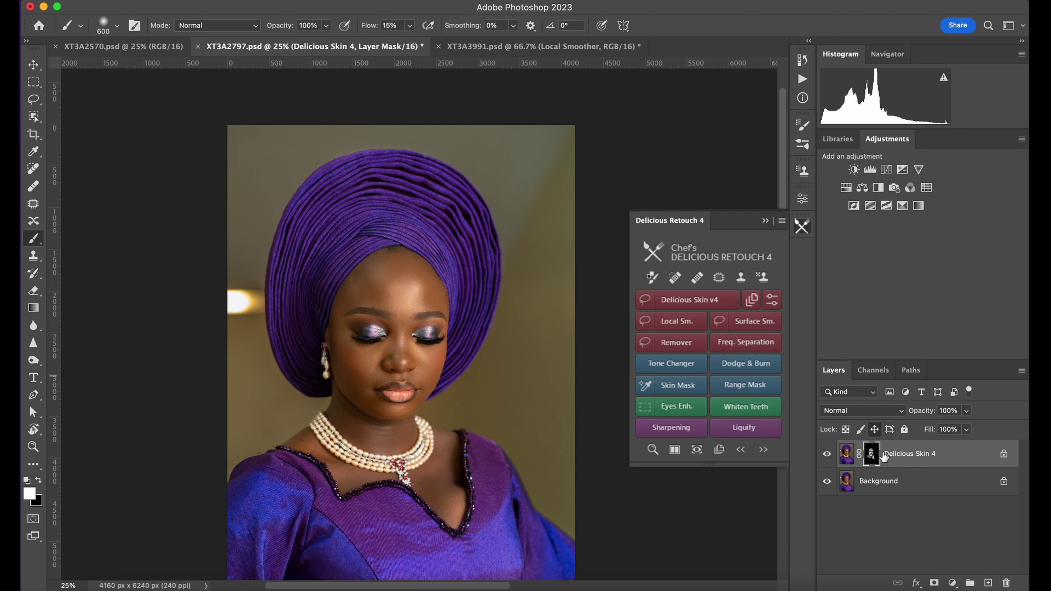
pyautogui.click(743, 351)
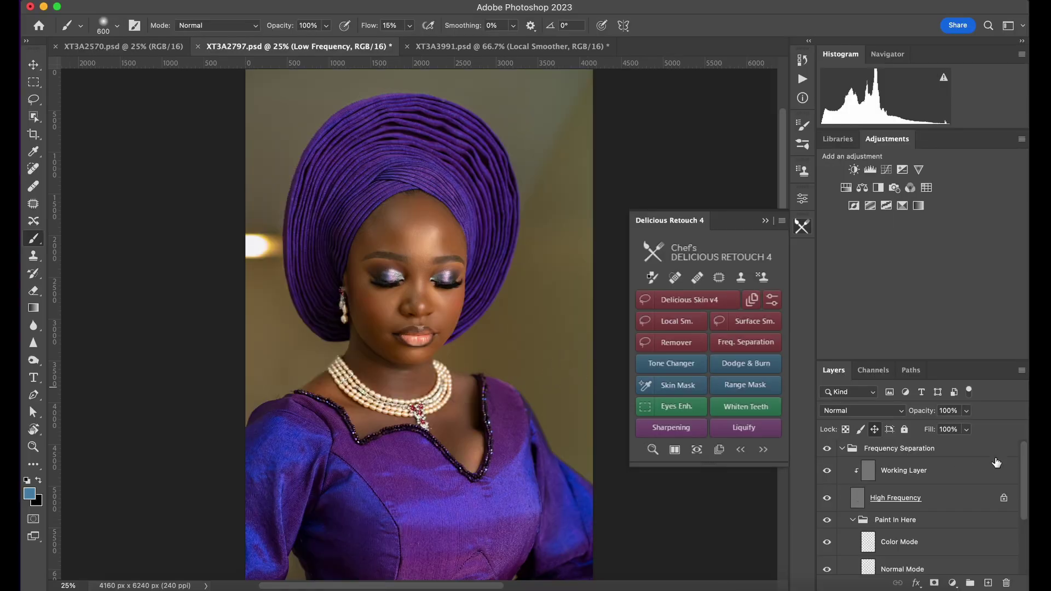
pyautogui.scroll(-2, 1025, 472)
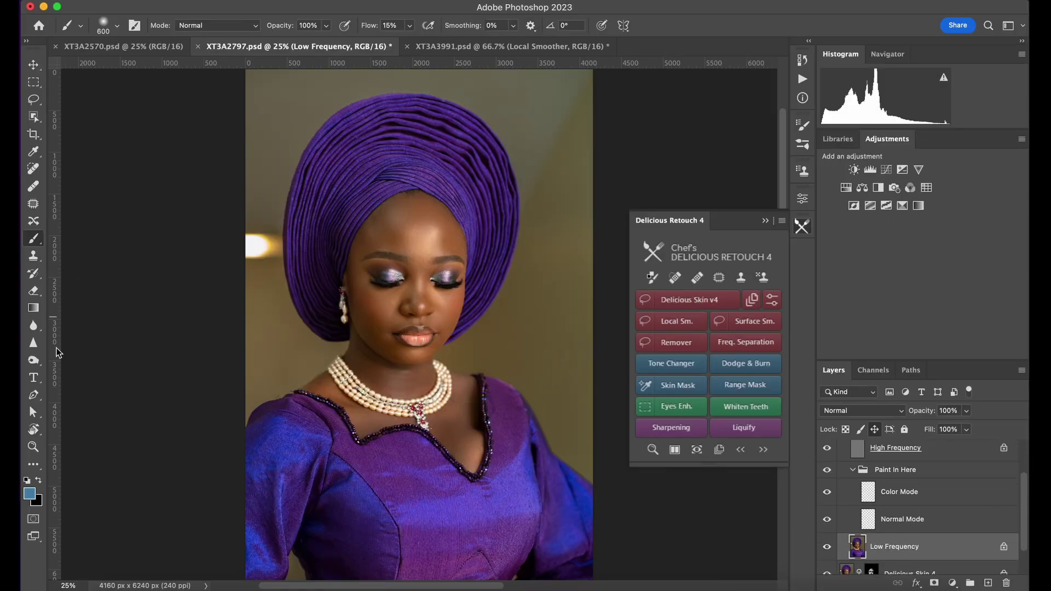
# Blend the forehead tones on the Low Frequency layer with the Mixer Brush at 700 px.
pyautogui.hotkey('shift', 'b')
pyautogui.click(31, 466)
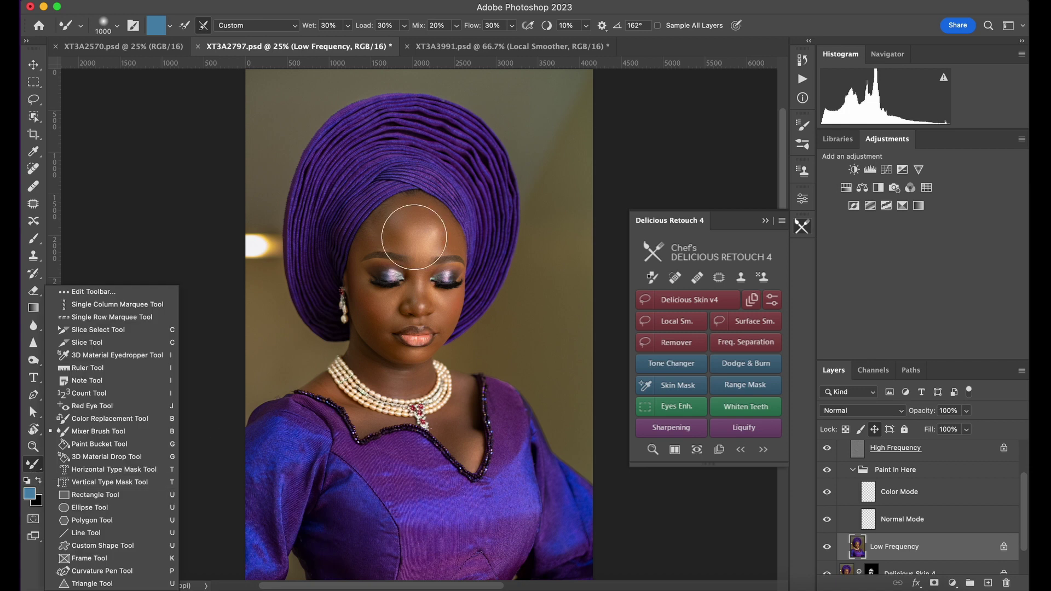
pyautogui.click(625, 205)
pyautogui.press('super+plus')
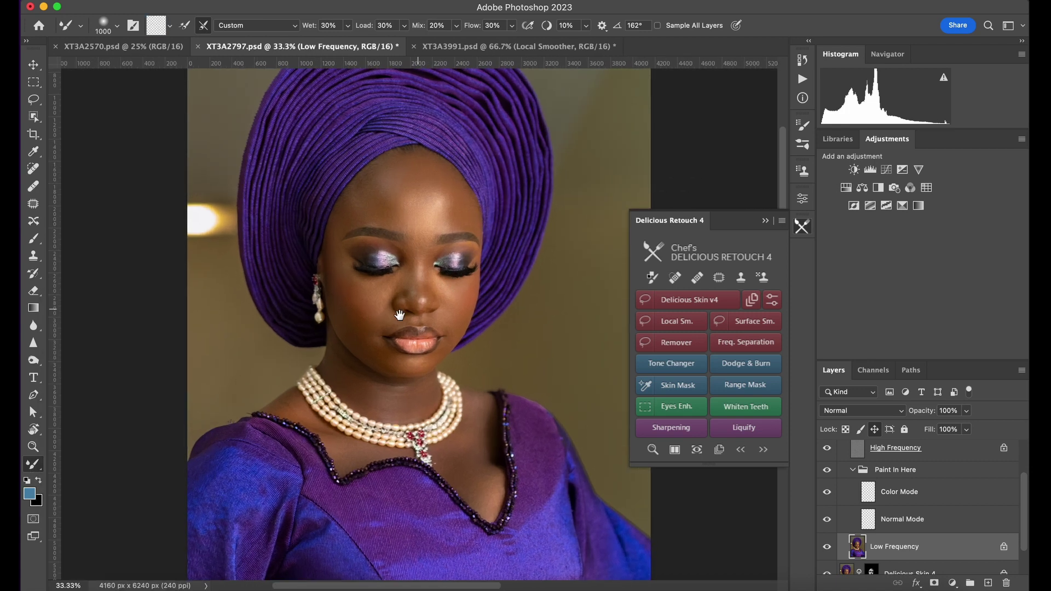
pyautogui.moveTo(351, 312); pyautogui.dragTo(369, 348)
pyautogui.press('[')
pyautogui.press('[')
pyautogui.press('[')
pyautogui.press('[')
pyautogui.press(']')
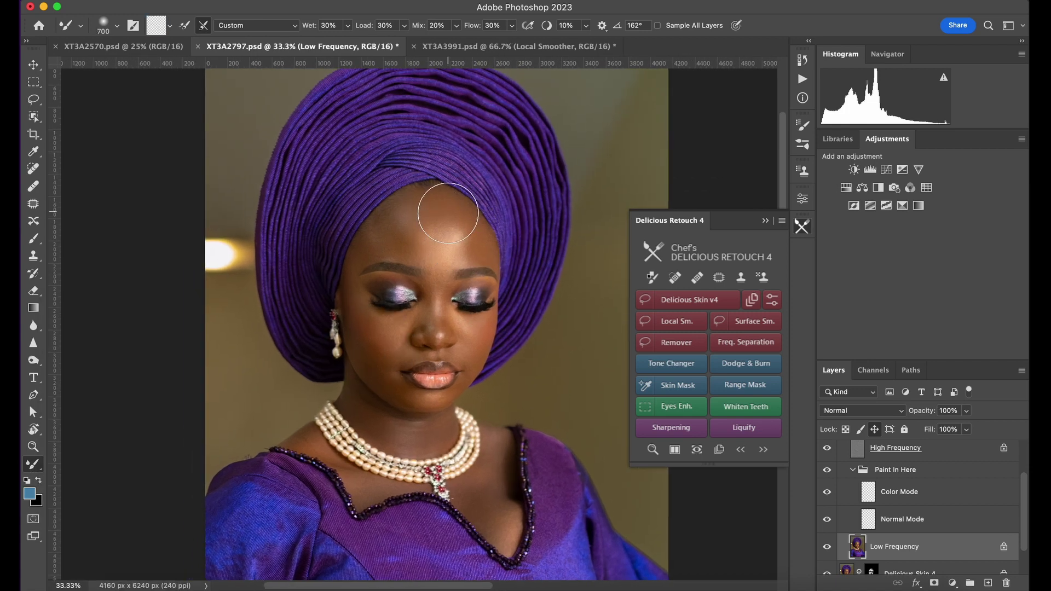
pyautogui.moveTo(448, 213); pyautogui.dragTo(425, 255)
# Smooth the tonal transitions over the rest of the face with the Mixer Brush, adapting the brush size to each area.
pyautogui.press('[')
pyautogui.press(']')
pyautogui.press('[')
pyautogui.press('[')
pyautogui.press('super+minus')
pyautogui.press('super+minus')
pyautogui.press(']')
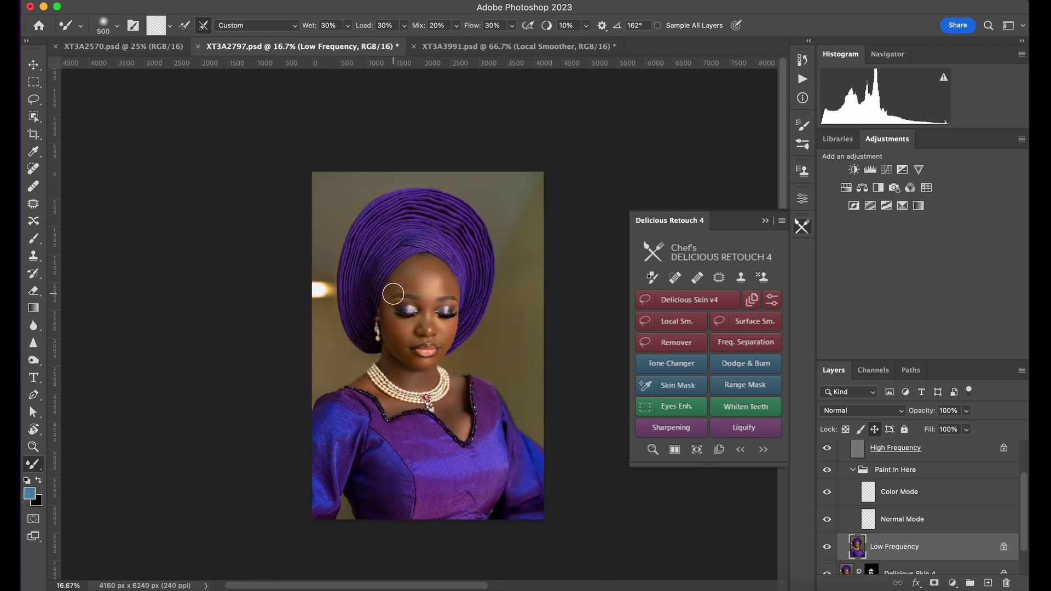
pyautogui.press('[')
pyautogui.press('[')
pyautogui.press('[')
pyautogui.press('[')
pyautogui.press(']')
pyautogui.press('super+minus')
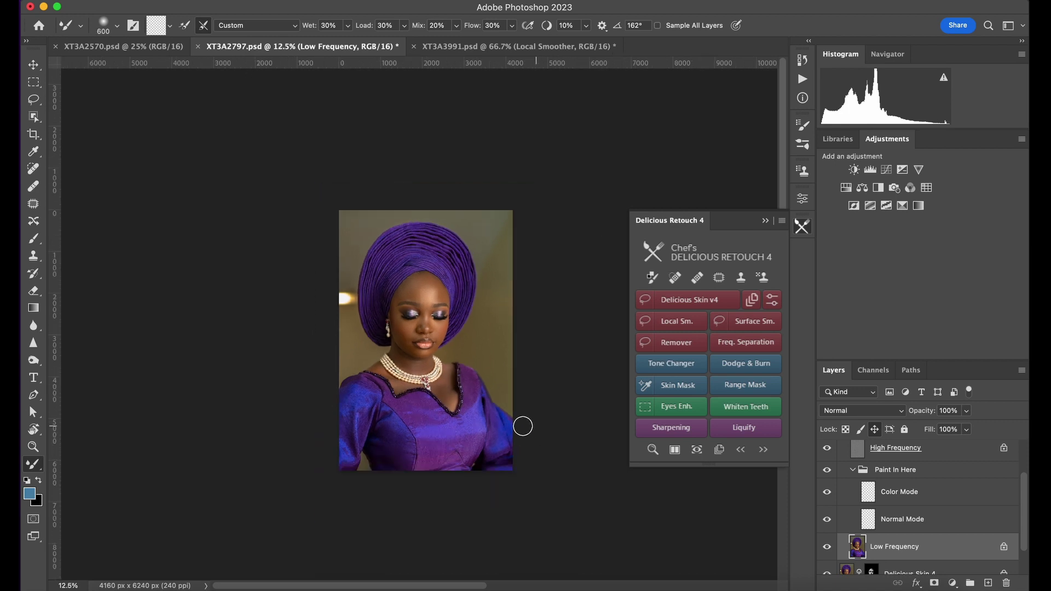
# Collapse the Frequency Separation group and compare the retouched portrait with the original Background and with Delicious Skin 4 alone.
pyautogui.press('super+equal')
pyautogui.press('super+equal')
pyautogui.press('super+equal')
pyautogui.moveTo(531, 328); pyautogui.dragTo(509, 338)
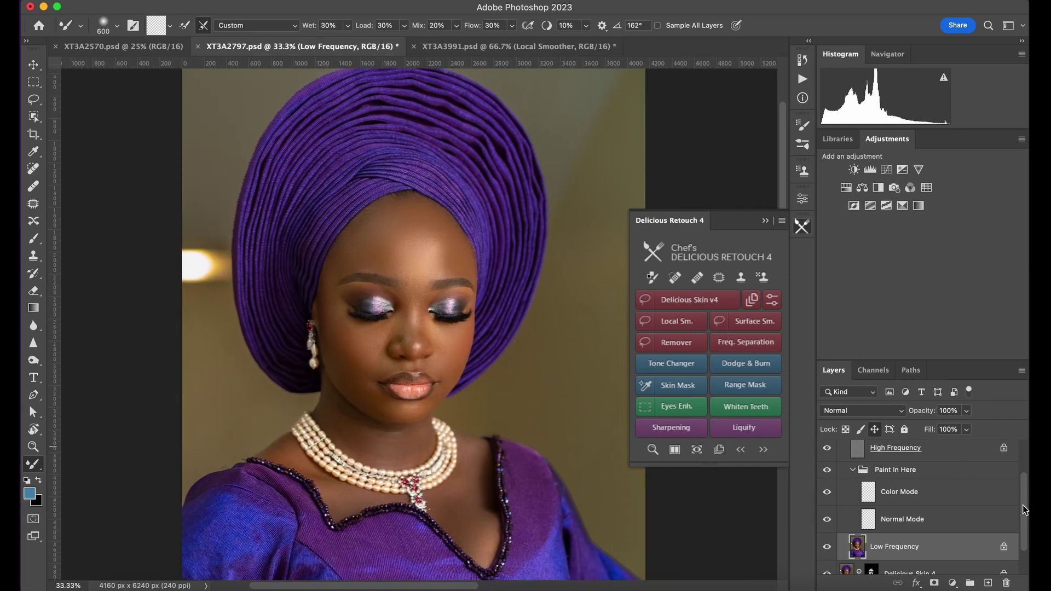
pyautogui.scroll(3, 1025, 510)
pyautogui.click(841, 448)
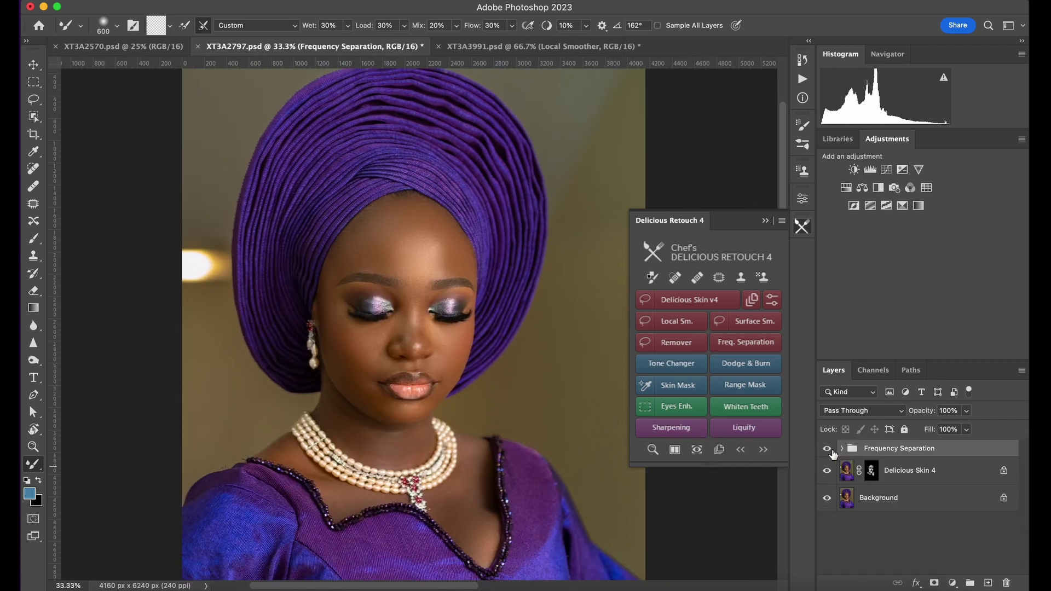
pyautogui.click(827, 498)
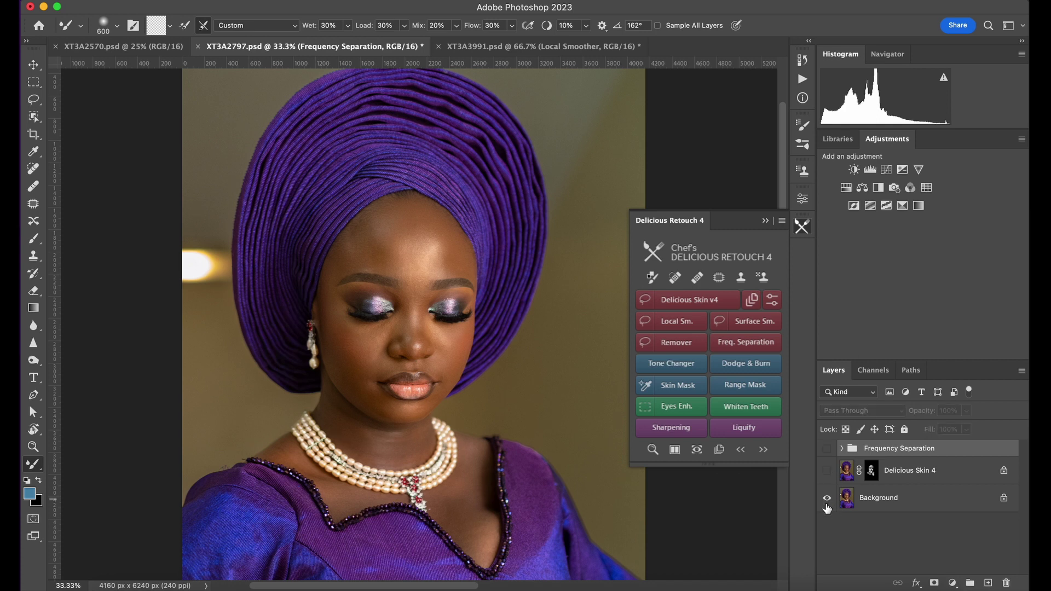
pyautogui.click(827, 499)
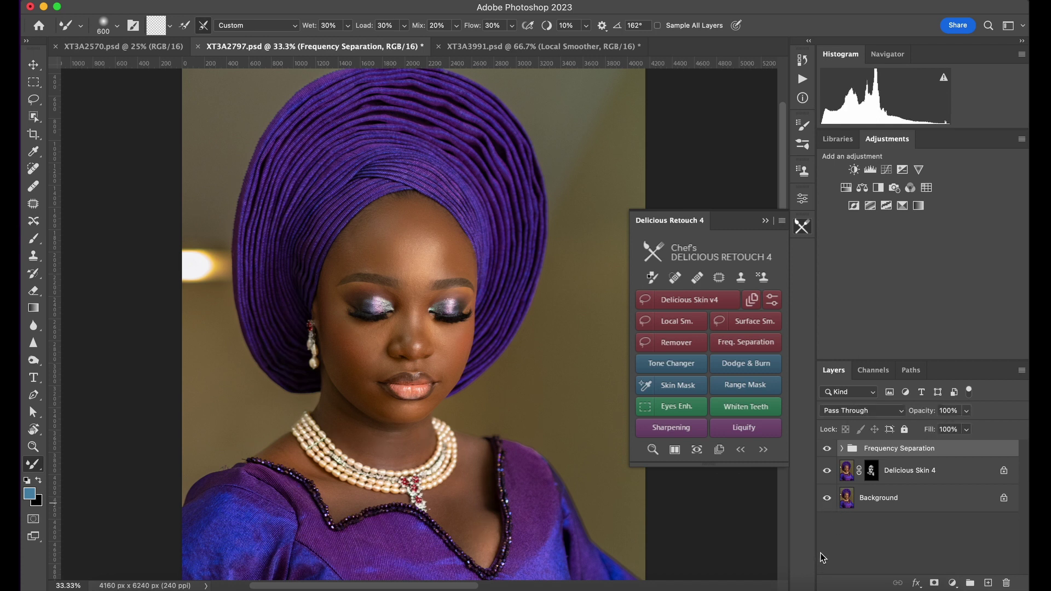
pyautogui.click(827, 471)
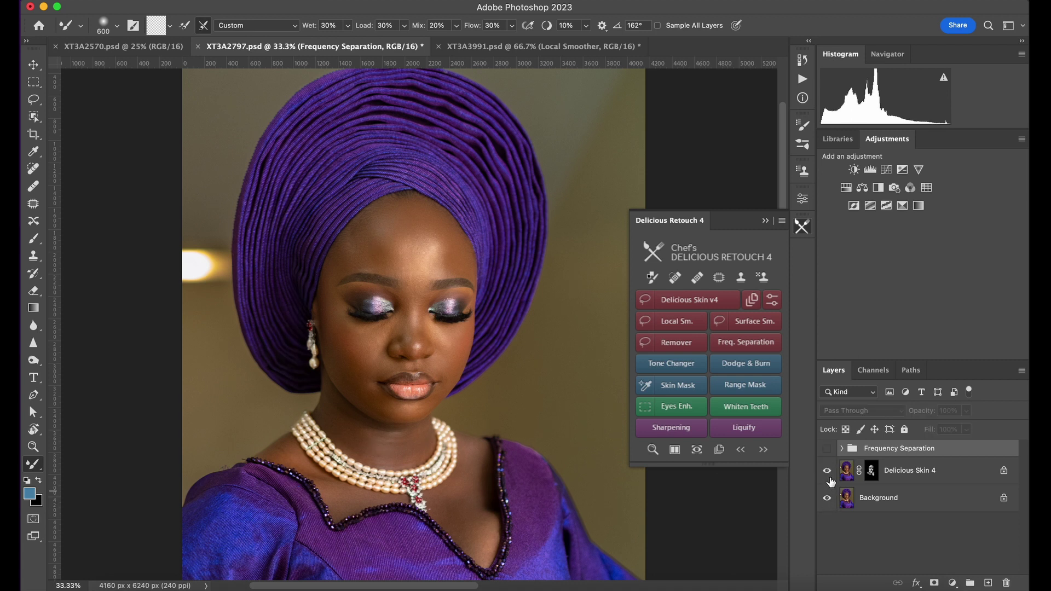
# Compare the face up close with and without the Frequency Separation group and the Delicious Skin 4 layer.
pyautogui.press('super+plus')
pyautogui.moveTo(601, 492); pyautogui.dragTo(609, 526)
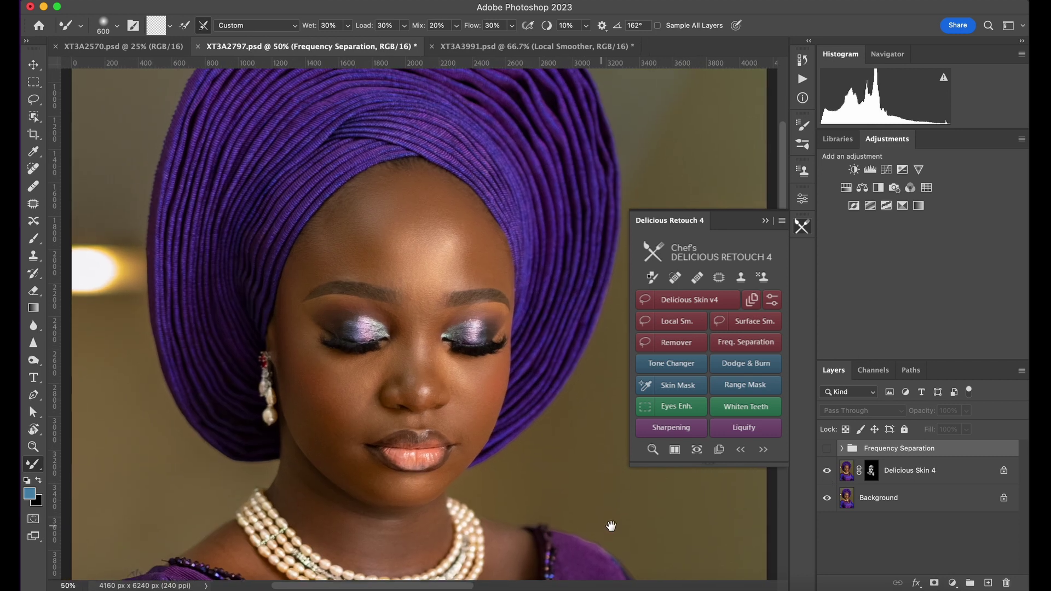
pyautogui.click(827, 471)
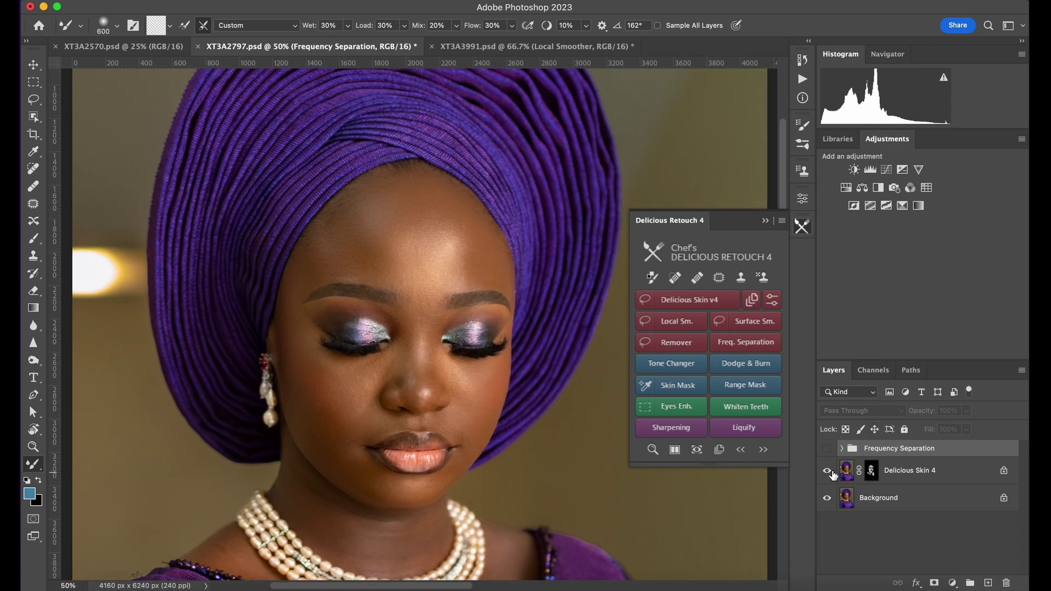
pyautogui.click(827, 450)
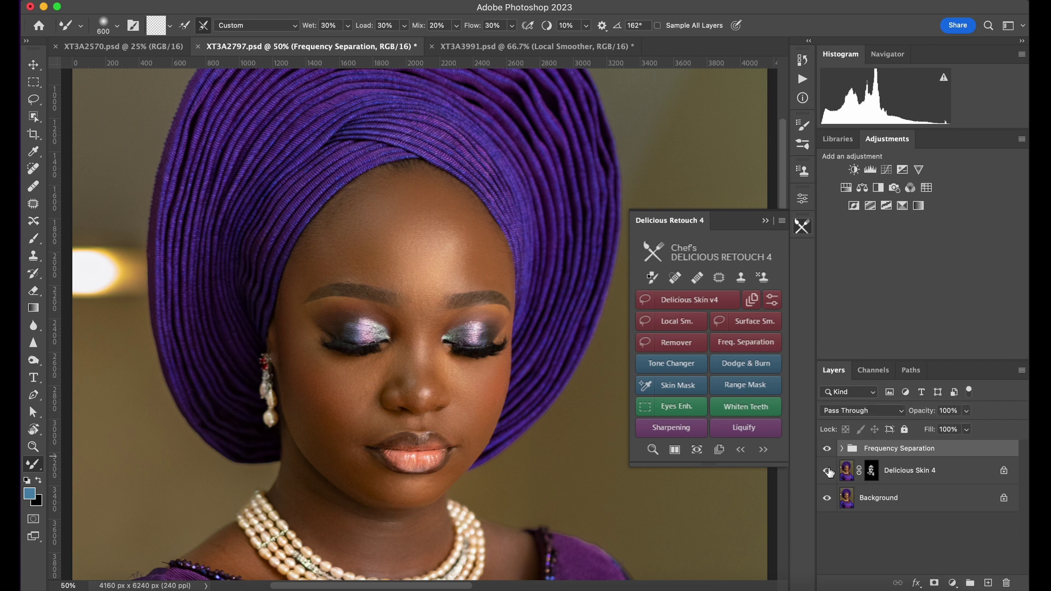
pyautogui.click(827, 450)
pyautogui.click(827, 450)
pyautogui.click(826, 450)
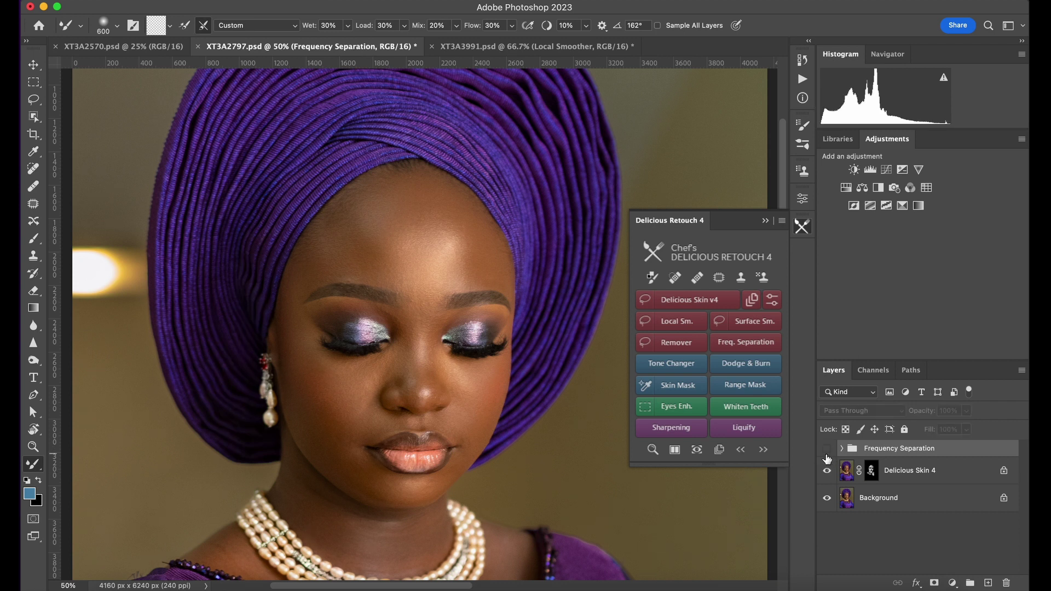
pyautogui.click(826, 449)
pyautogui.keyDown('alt'); pyautogui.click(826, 498); pyautogui.keyUp('alt')
pyautogui.keyDown('alt'); pyautogui.click(826, 498); pyautogui.keyUp('alt')
# Create Dodge & Burn layers with the color correction and visual help options enabled, and briefly preview the D&B Visual Aid.
pyautogui.press('super+minus')
pyautogui.press('super+minus')
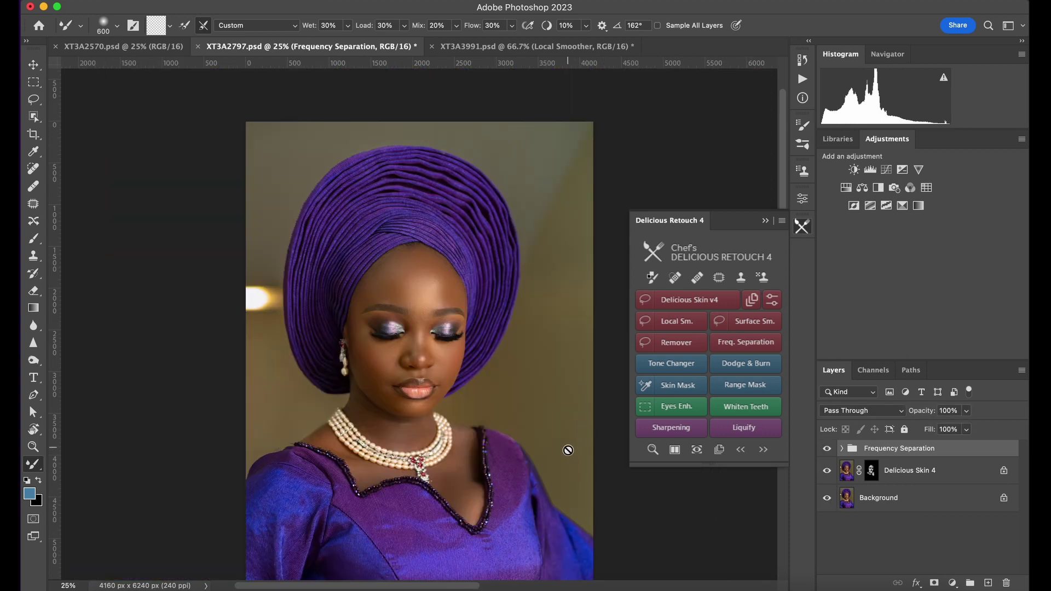
pyautogui.click(746, 363)
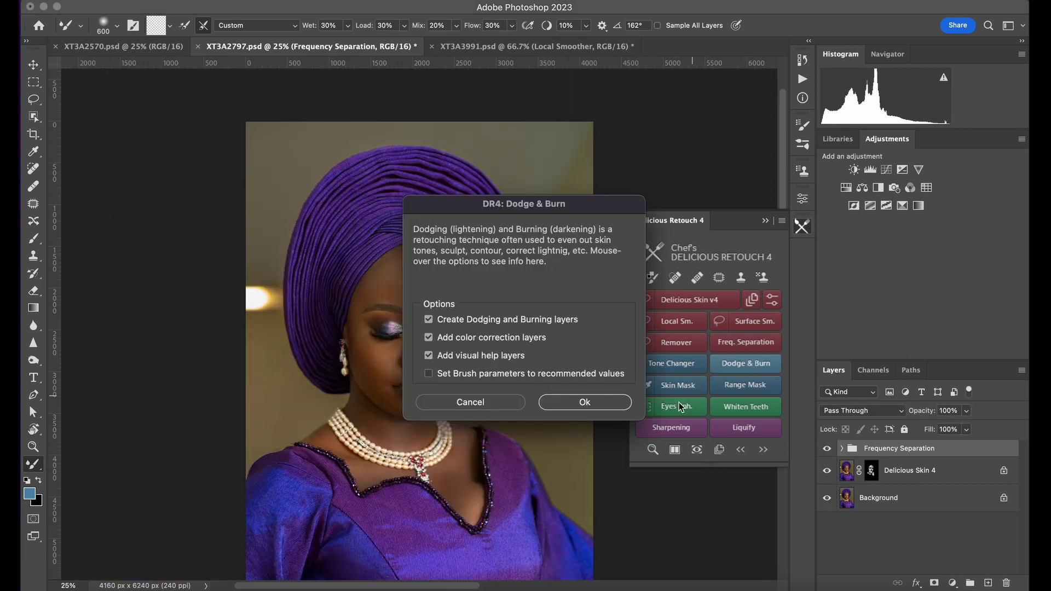
pyautogui.click(587, 410)
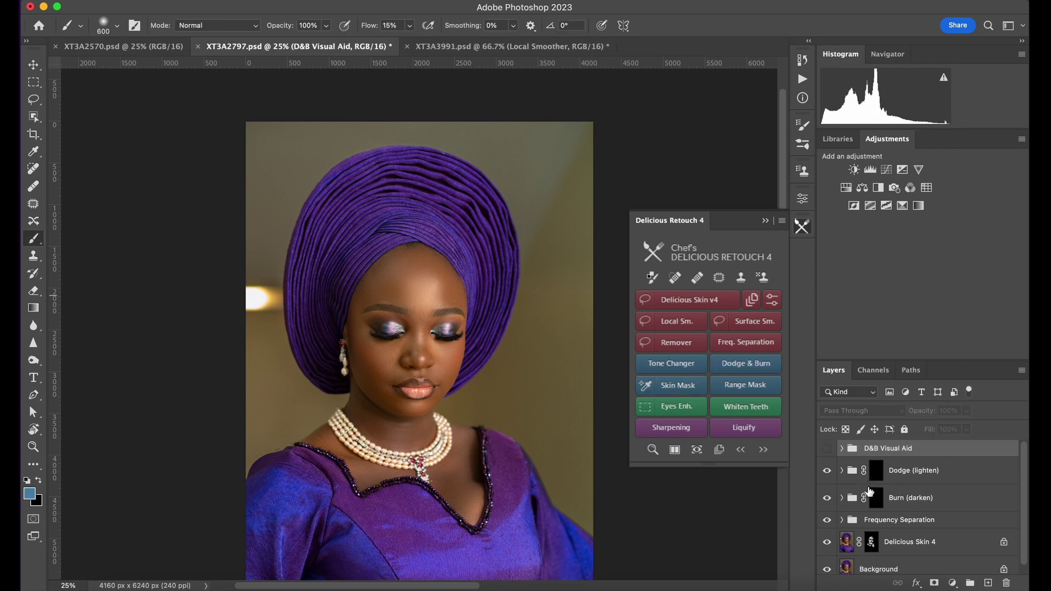
pyautogui.click(827, 451)
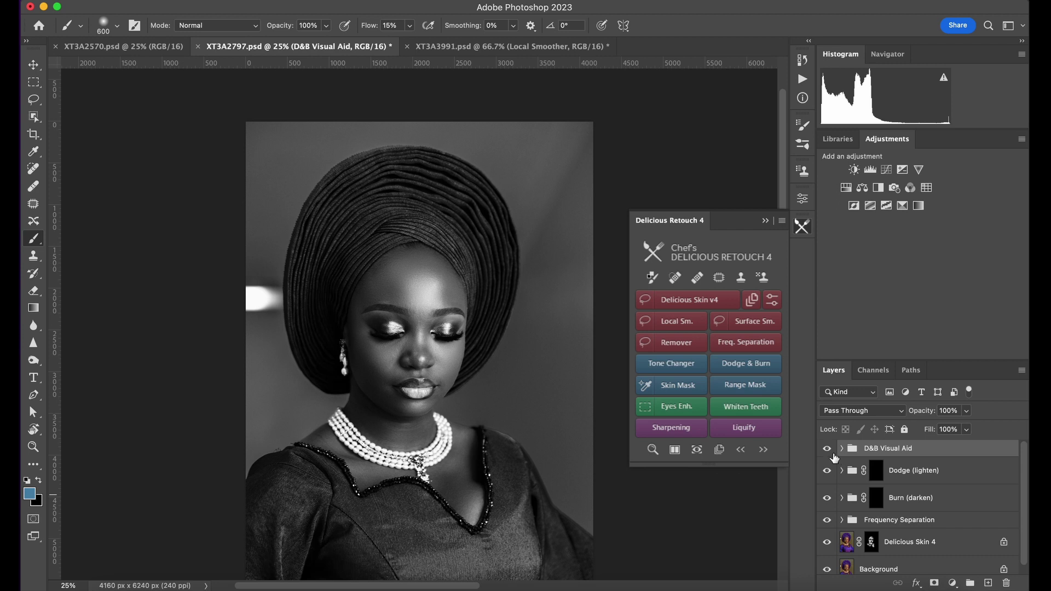
pyautogui.click(826, 448)
# Set the brush flow to 2% and paint white on the Burn (darken) mask to darken areas of the face.
pyautogui.press('super+equal')
pyautogui.press('super+equal')
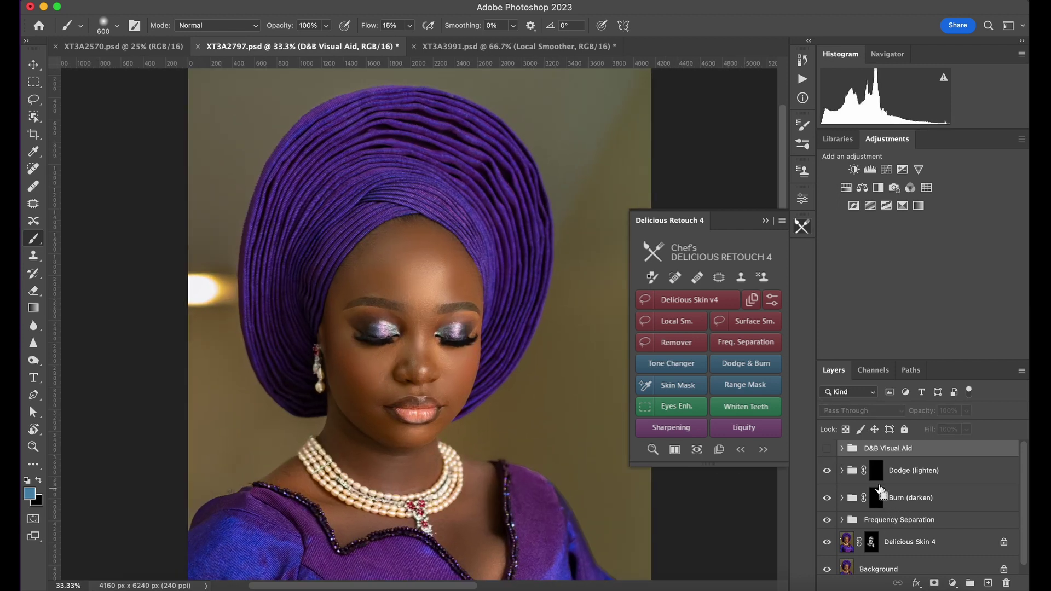
pyautogui.click(875, 498)
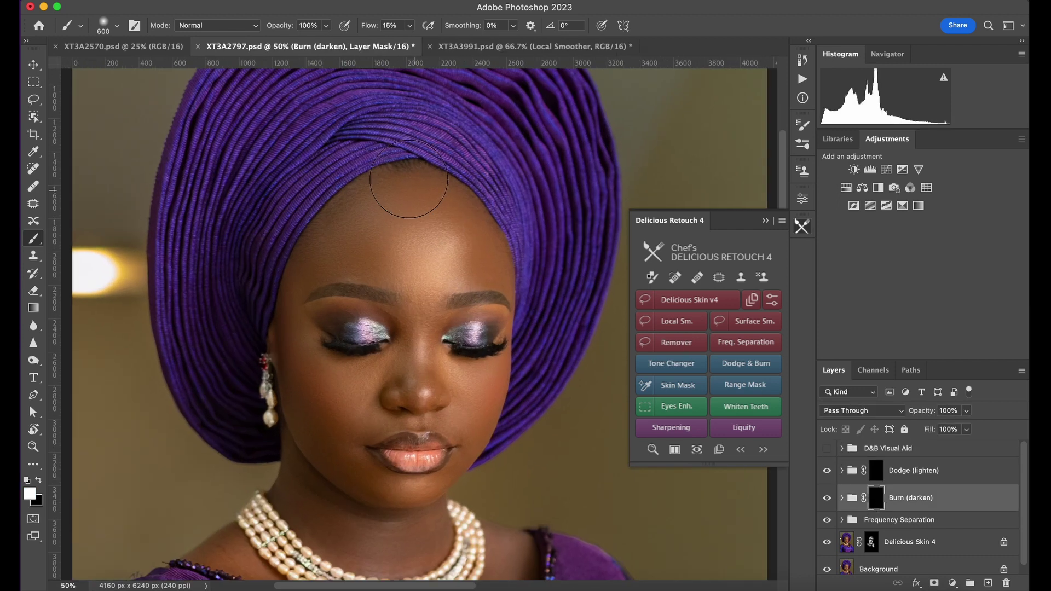
pyautogui.click(395, 25)
pyautogui.write('2')
pyautogui.press('Return')
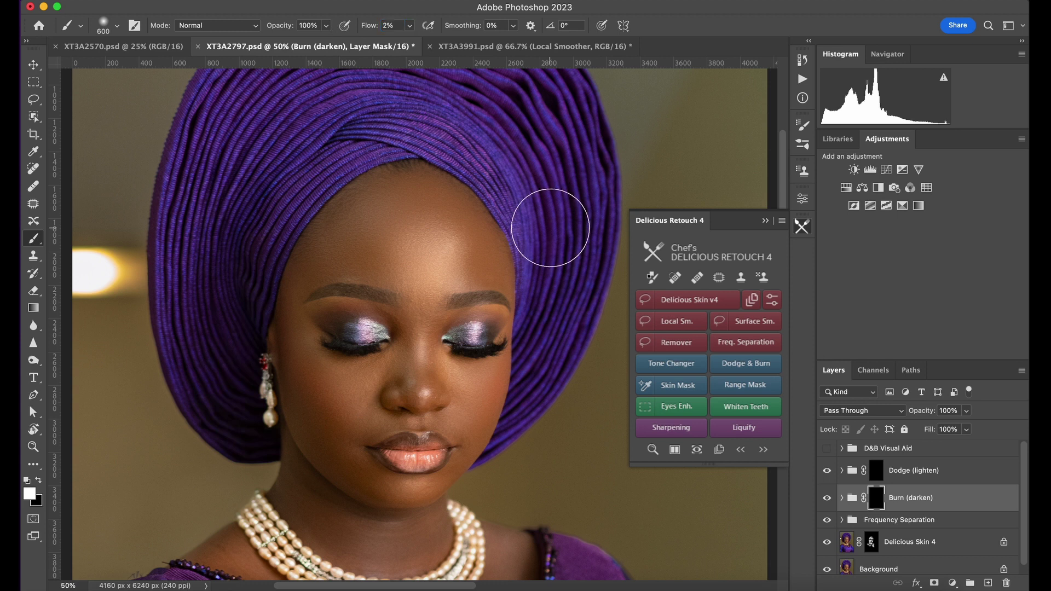
pyautogui.press('super+minus')
pyautogui.press('super+minus')
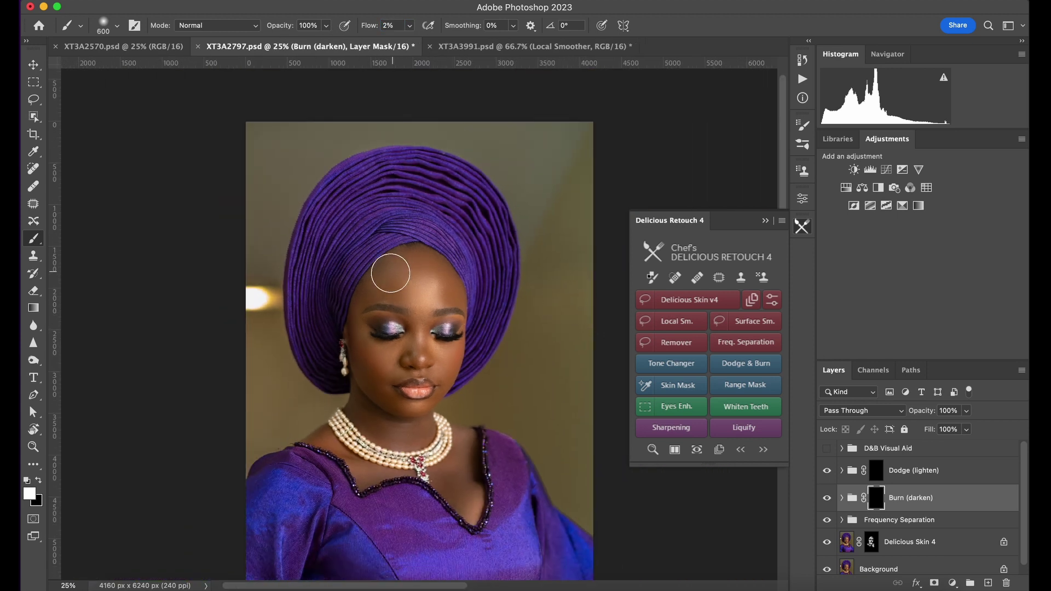
pyautogui.press(']')
pyautogui.press('[')
pyautogui.press('[')
pyautogui.press('[')
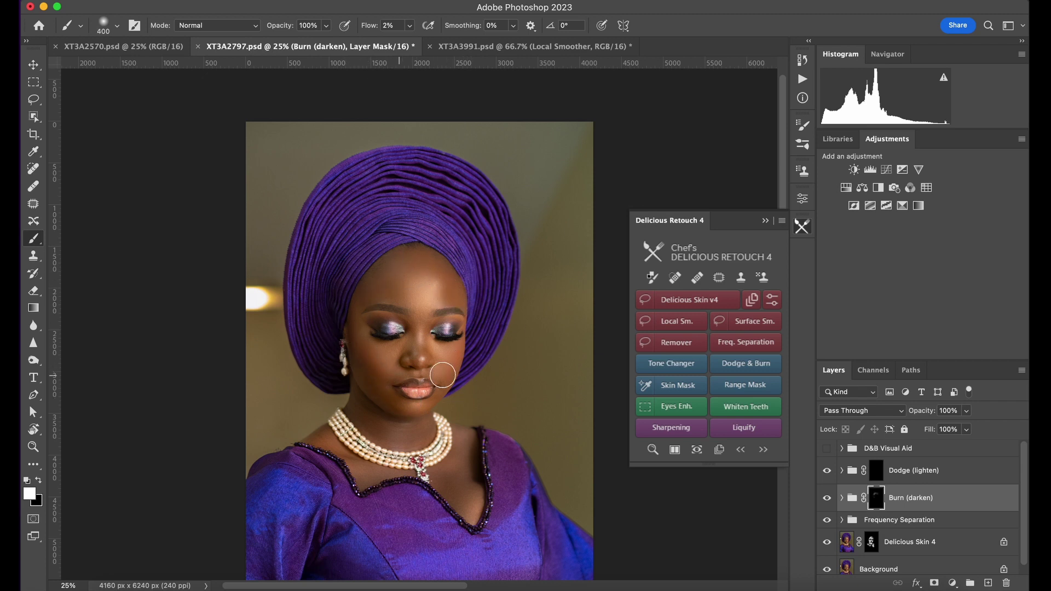
pyautogui.press('[')
# Paint white on the Dodge (lighten) mask to brighten the face highlights at 2% flow, varying the brush size.
pyautogui.click(875, 474)
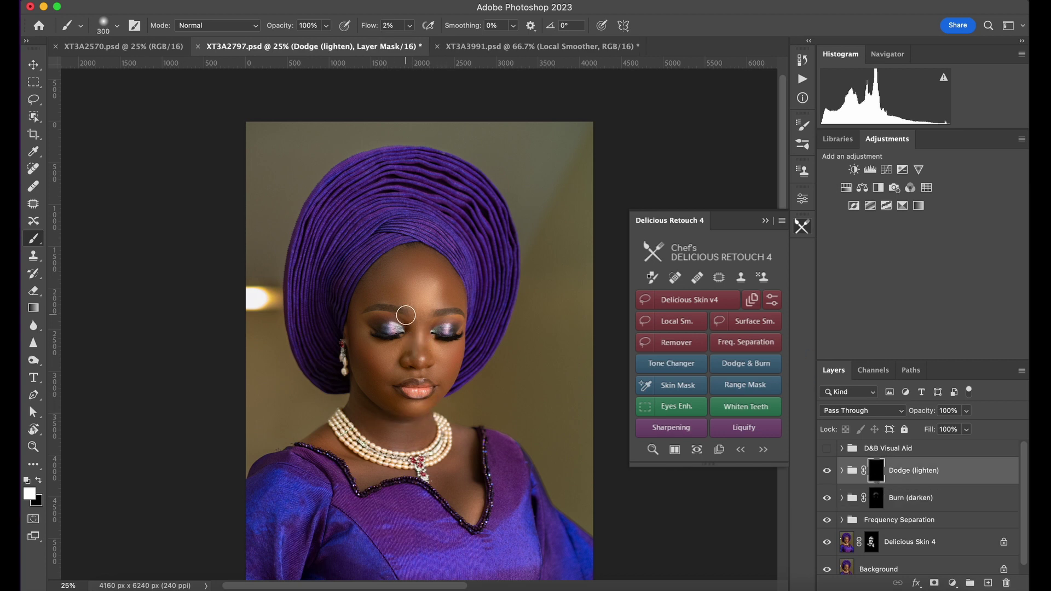
pyautogui.press(']')
pyautogui.press(']')
pyautogui.press(']')
pyautogui.press(']')
pyautogui.press('[')
pyautogui.press('[')
pyautogui.press('[')
pyautogui.press('[')
pyautogui.press('[')
pyautogui.press('[')
pyautogui.press('[')
pyautogui.press('[')
pyautogui.press(']')
pyautogui.press(']')
pyautogui.press(']')
pyautogui.press(']')
pyautogui.press(']')
pyautogui.press(']')
pyautogui.press('[')
pyautogui.press('[')
# Compare the portrait with and without the Dodge (lighten) group, from a distance and closer up.
pyautogui.press('super+minus')
pyautogui.click(827, 473)
pyautogui.click(827, 473)
pyautogui.click(827, 473)
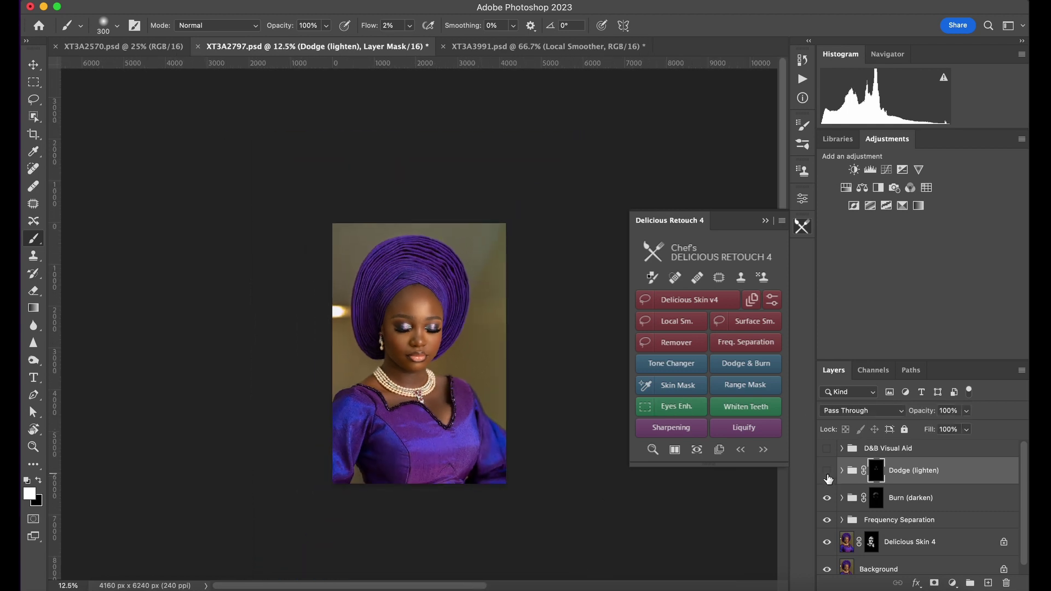
pyautogui.press('super+plus')
pyautogui.press('super+plus')
pyautogui.press('super+plus')
pyautogui.click(827, 472)
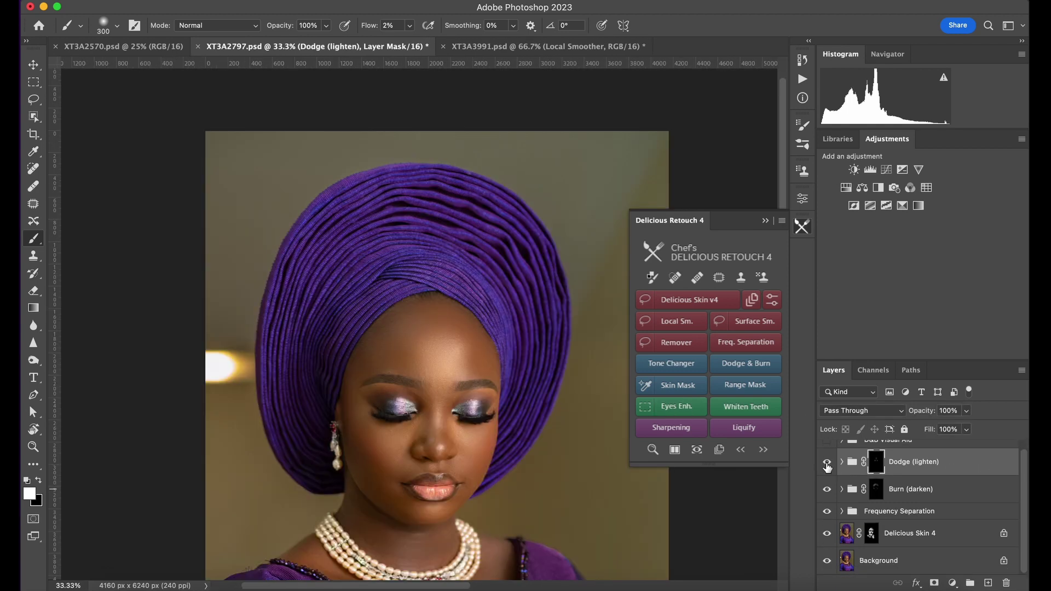
pyautogui.click(827, 466)
pyautogui.click(829, 470)
pyautogui.click(829, 470)
pyautogui.click(830, 469)
pyautogui.click(829, 466)
# Compare the face with and without the Burn (darken) group.
pyautogui.click(826, 492)
pyautogui.click(827, 493)
pyautogui.click(828, 494)
pyautogui.click(829, 495)
pyautogui.click(829, 495)
pyautogui.click(829, 496)
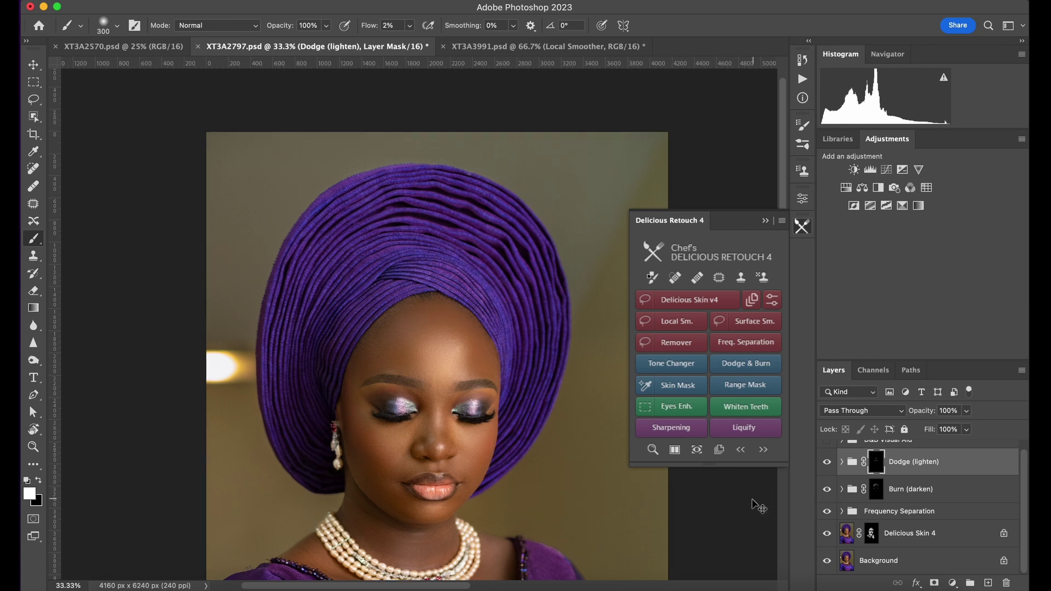
# Compare the full retouched portrait with the original Background layer alone.
pyautogui.press('super+minus')
pyautogui.moveTo(581, 535); pyautogui.dragTo(543, 443)
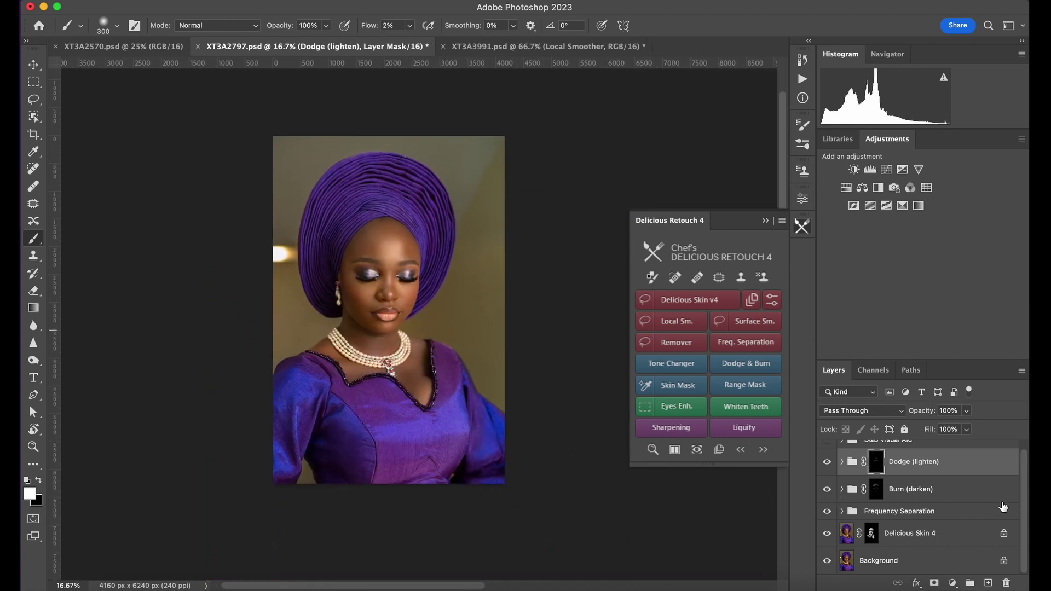
pyautogui.keyDown('alt'); pyautogui.click(826, 563); pyautogui.keyUp('alt')
pyautogui.keyDown('alt'); pyautogui.click(826, 563); pyautogui.keyUp('alt')
# Expand the Frequency Separation group and select its Low Frequency layer.
pyautogui.click(841, 518)
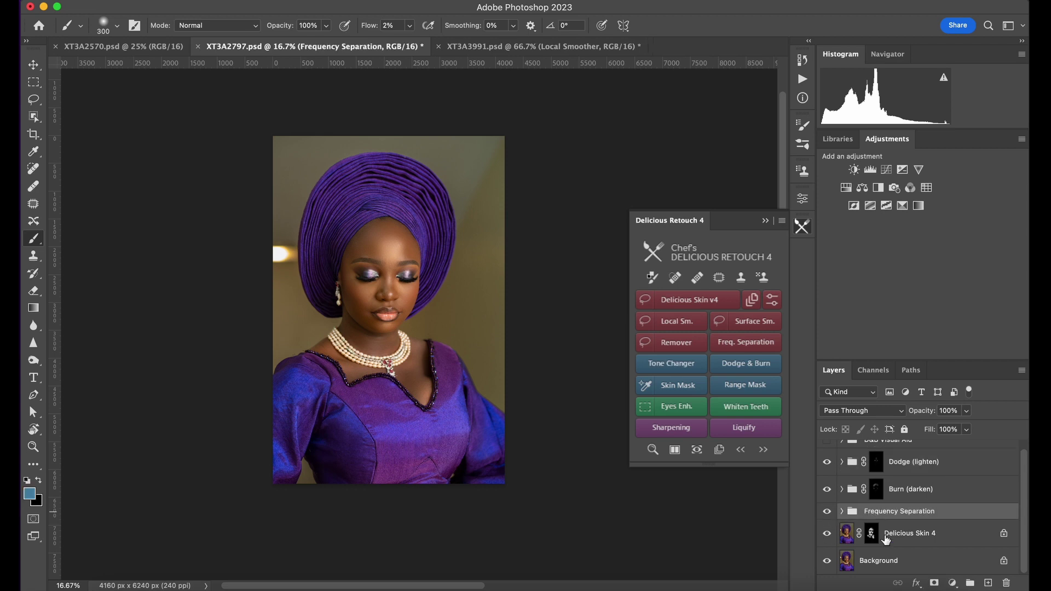
pyautogui.click(842, 511)
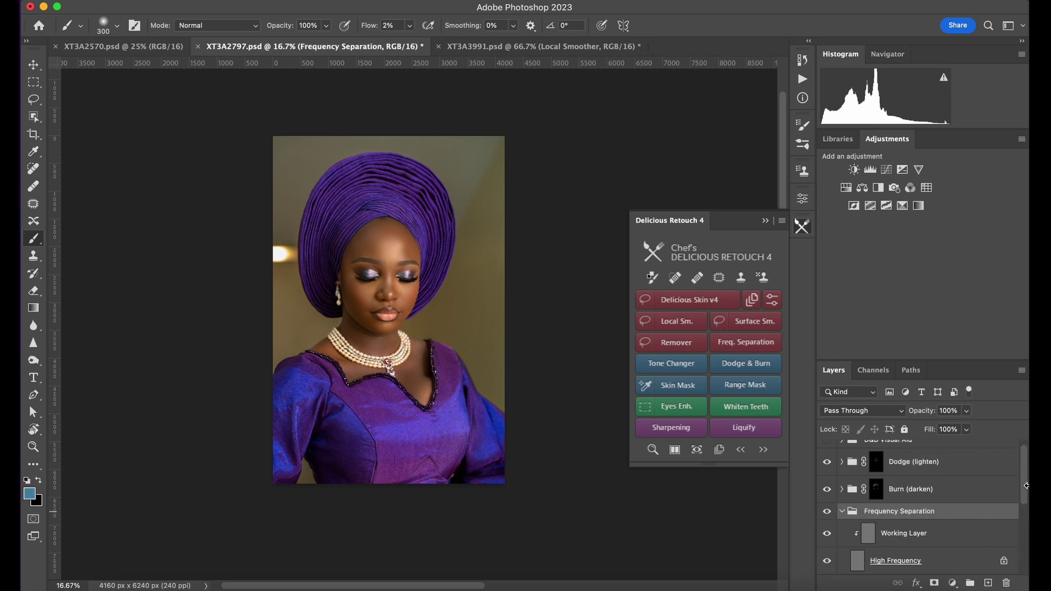
pyautogui.scroll(-3, 1018, 493)
pyautogui.scroll(-3, 1026, 518)
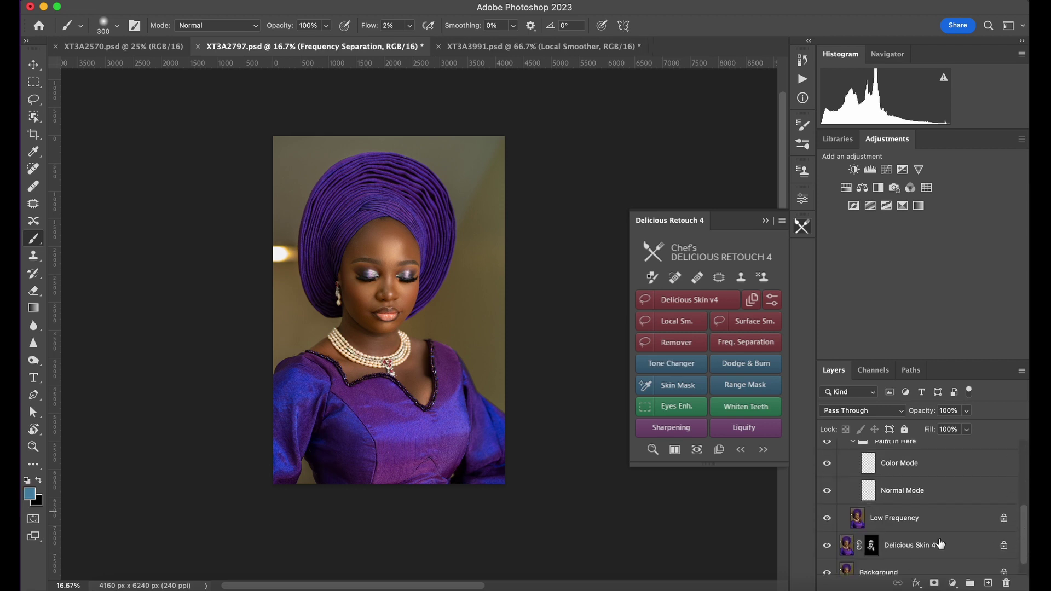
pyautogui.click(902, 530)
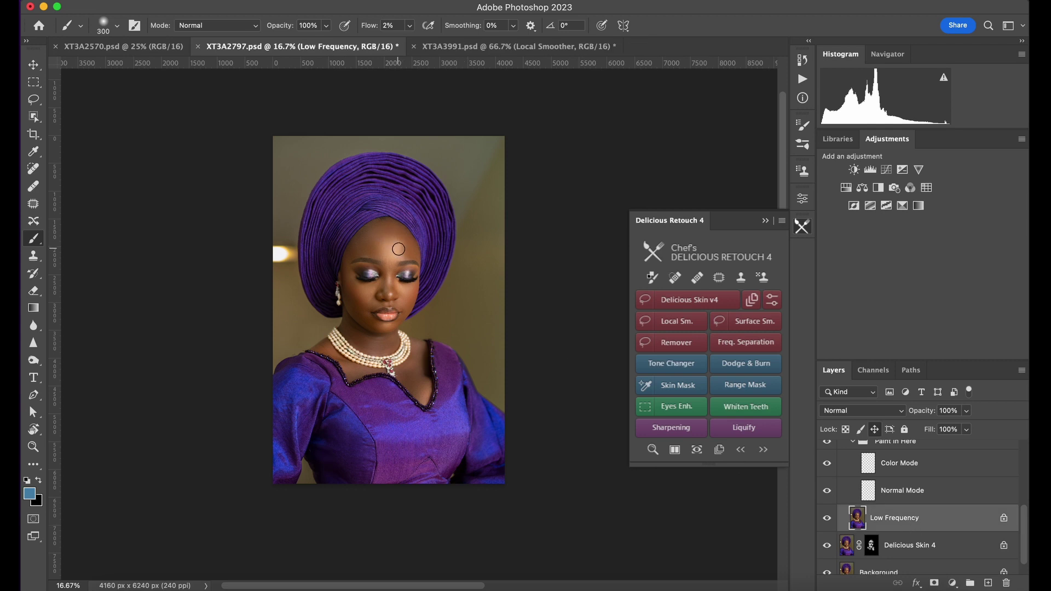
# Blend the harsh tones on the bright side of the forehead with the Mixer Brush at size 600 on the Low Frequency layer.
pyautogui.press('super+plus')
pyautogui.press('super+plus')
pyautogui.moveTo(359, 348); pyautogui.dragTo(394, 501)
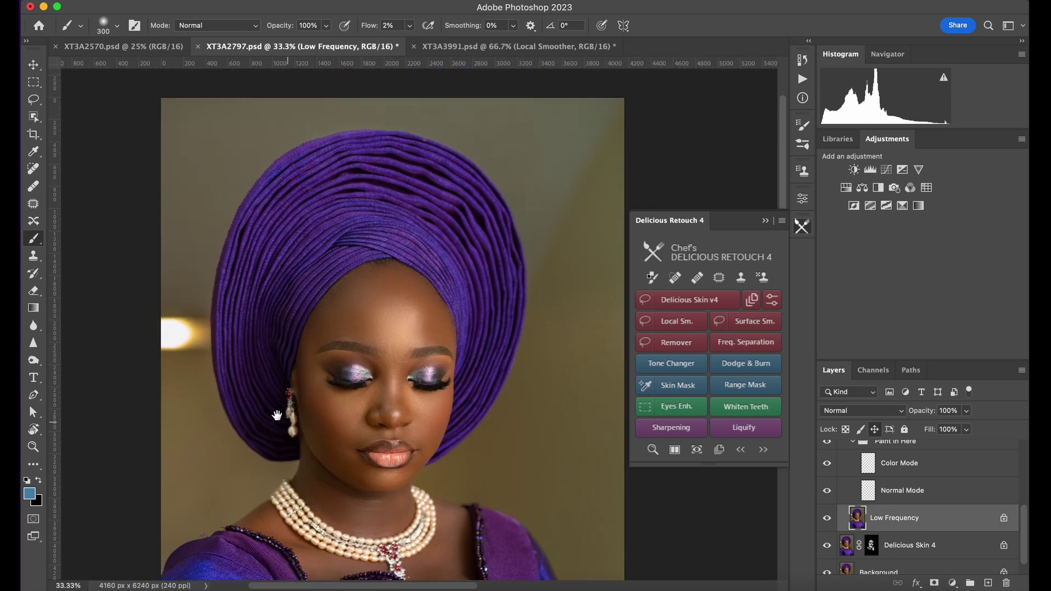
pyautogui.click(34, 467)
pyautogui.press(']')
pyautogui.press(']')
pyautogui.press(']')
pyautogui.press(']')
pyautogui.press(']')
pyautogui.press(']')
pyautogui.press(']')
pyautogui.press(']')
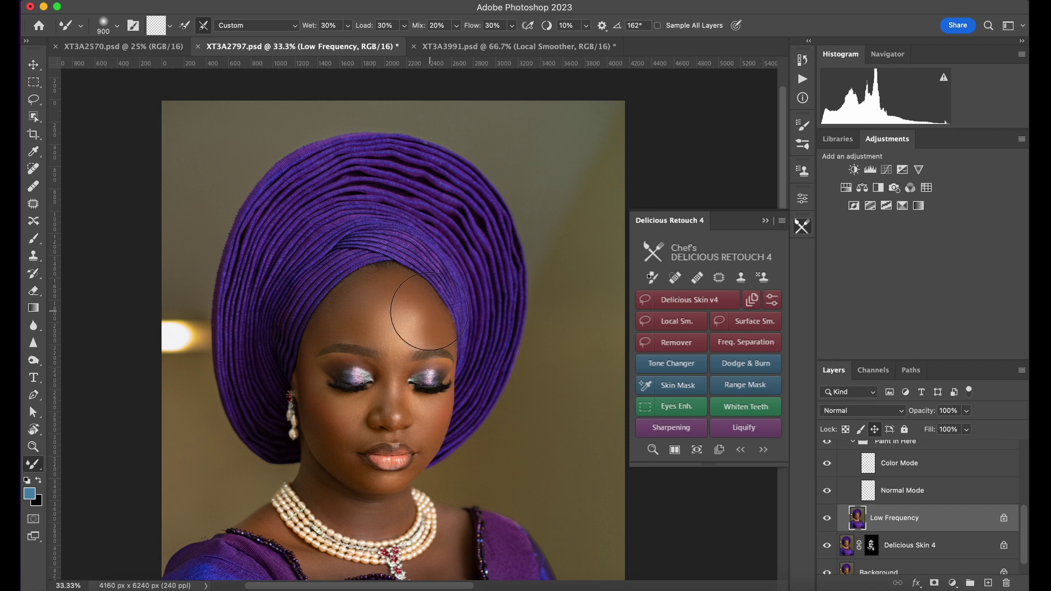
pyautogui.press('super+minus')
pyautogui.press('super+minus')
pyautogui.press('[')
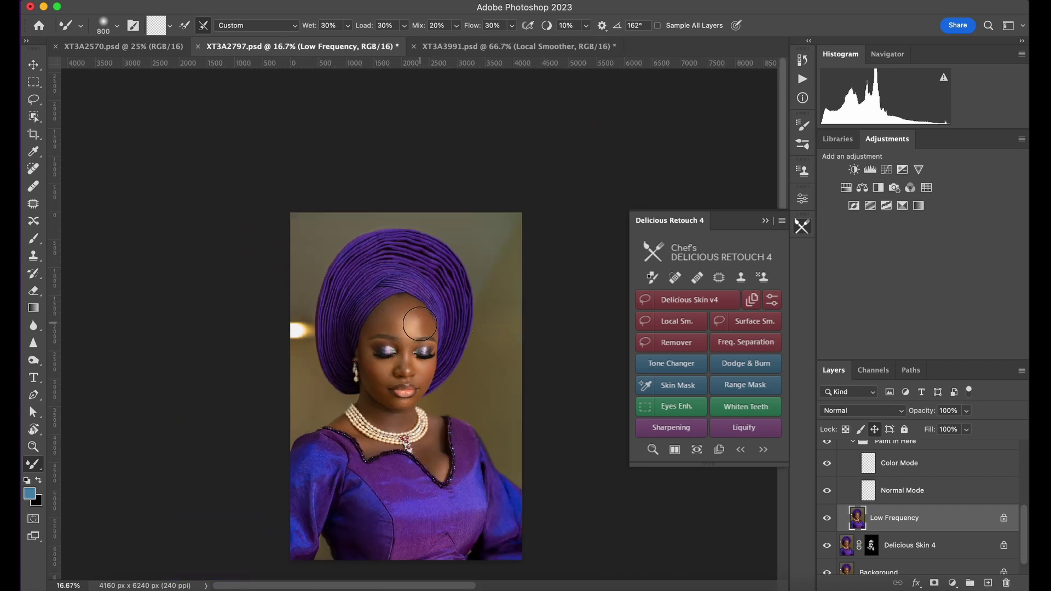
pyautogui.press('[')
pyautogui.press('[')
pyautogui.moveTo(414, 324)
pyautogui.mouseDown()
pyautogui.moveTo(424, 325)
pyautogui.moveTo(415, 323)
pyautogui.mouseUp()
pyautogui.press('super+minus')
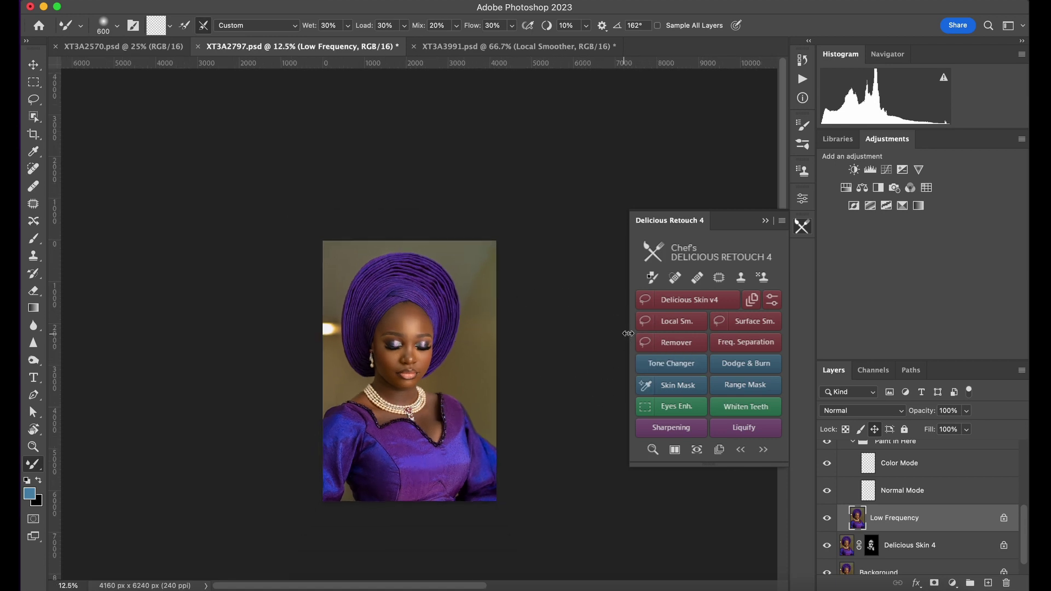
pyautogui.press('super+equal')
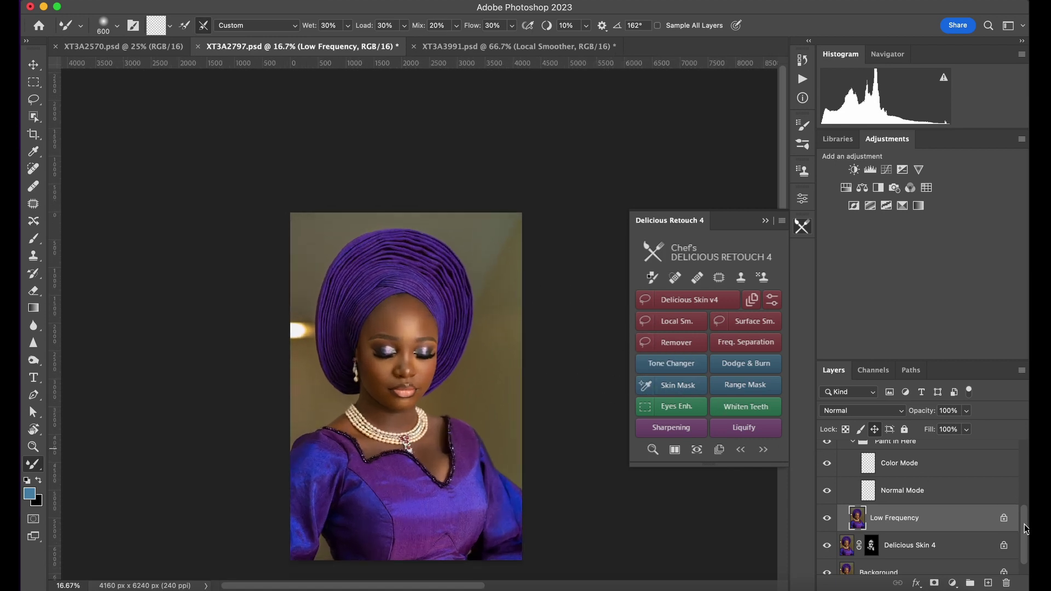
# Examine the forehead blending from a distance and close up.
pyautogui.moveTo(1025, 529); pyautogui.dragTo(978, 455)
pyautogui.press('super+equal')
pyautogui.press('super+equal')
pyautogui.press('super+minus')
pyautogui.press('super+minus')
pyautogui.press('super+minus')
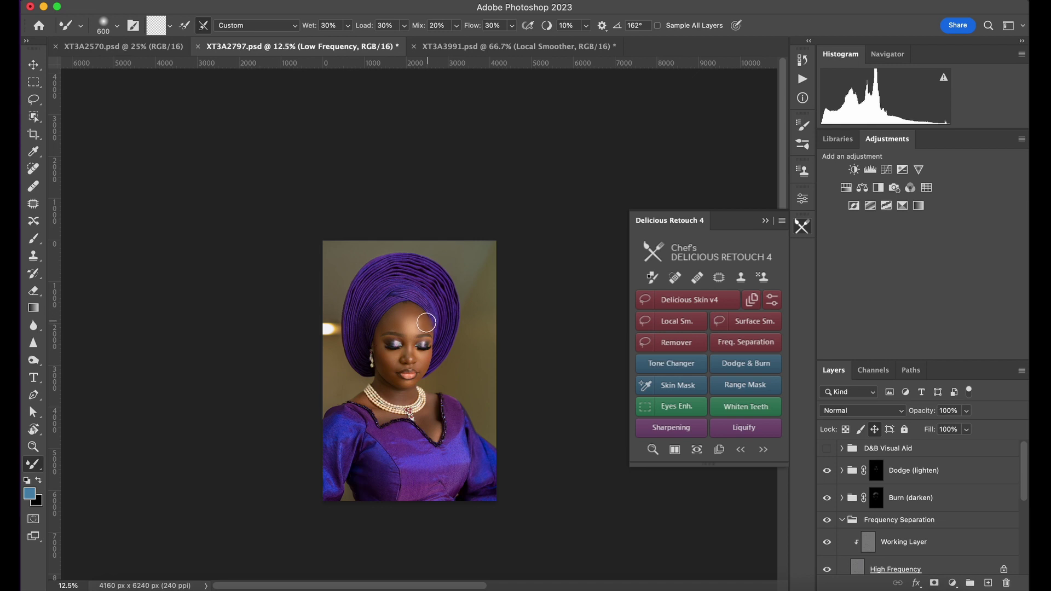
pyautogui.press('super+equal')
pyautogui.press('super+equal')
pyautogui.press('super+equal')
pyautogui.press('super+equal')
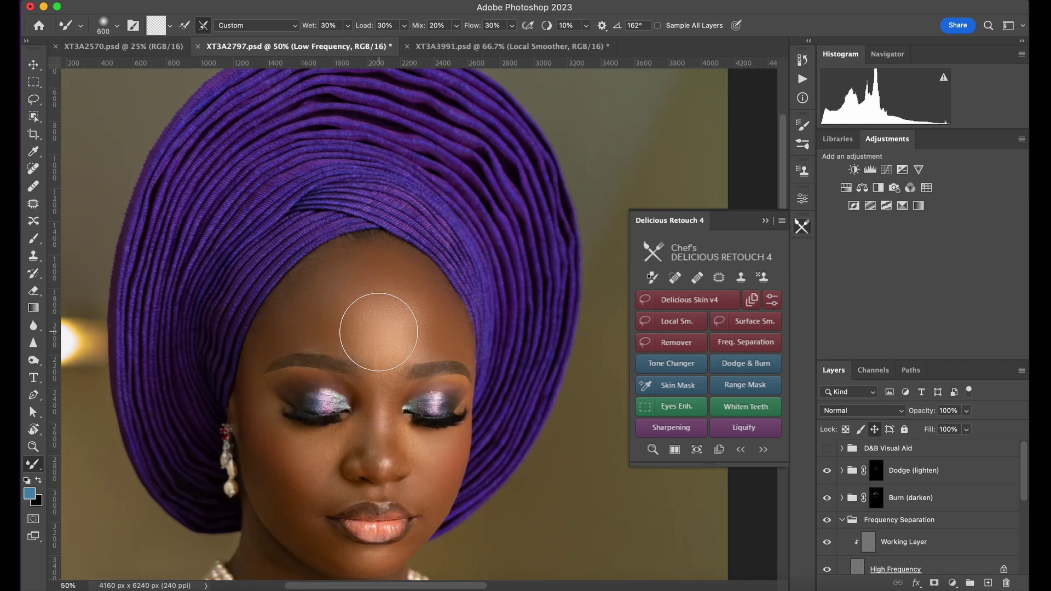
# Mark the edge of the forehead with blue brush strokes at size 150 and 100% flow on a new layer.
pyautogui.click(939, 454)
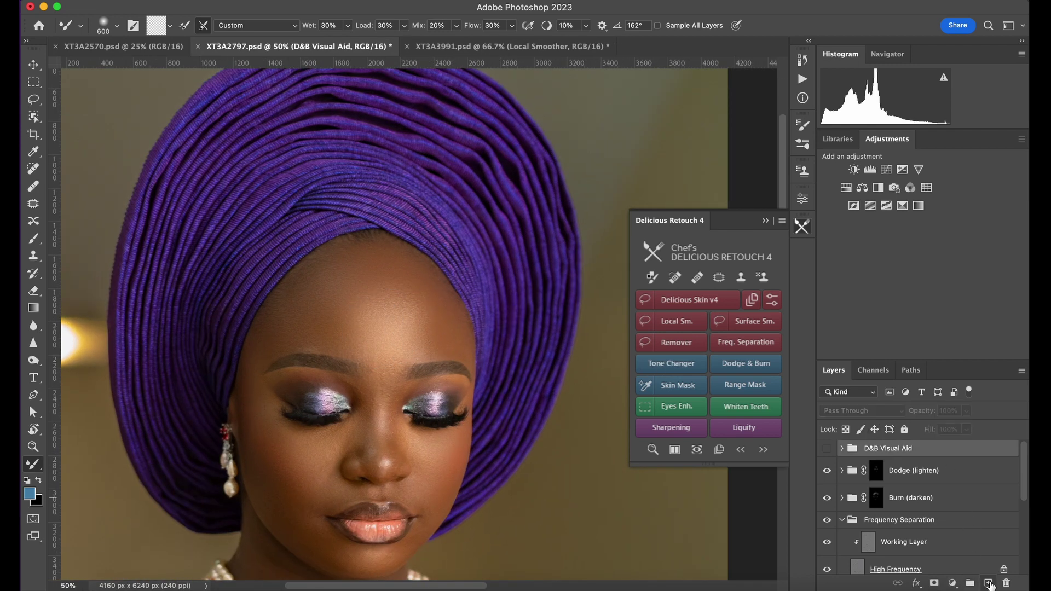
pyautogui.click(987, 582)
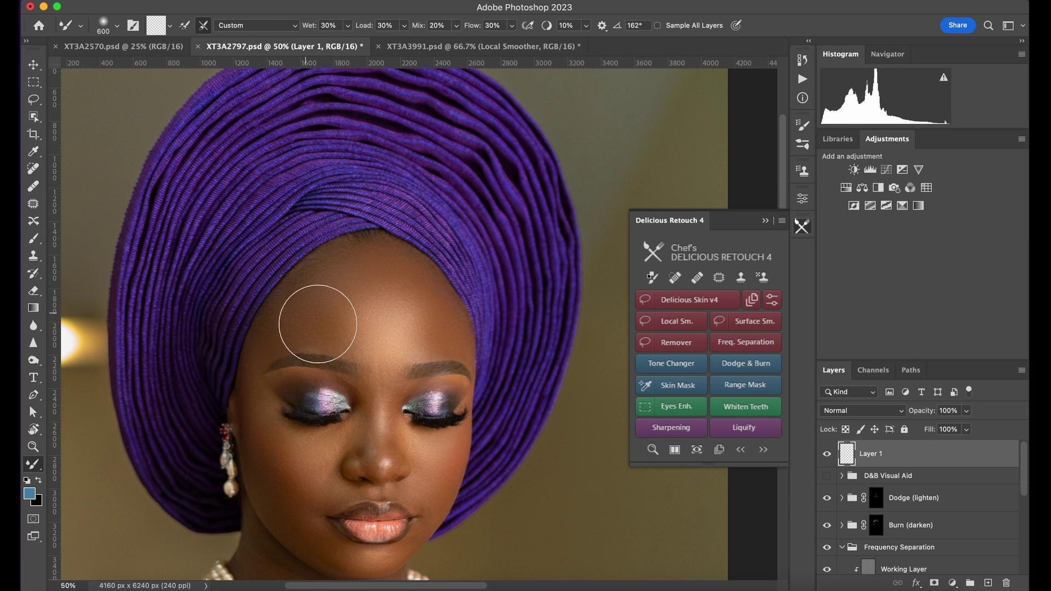
pyautogui.click(34, 239)
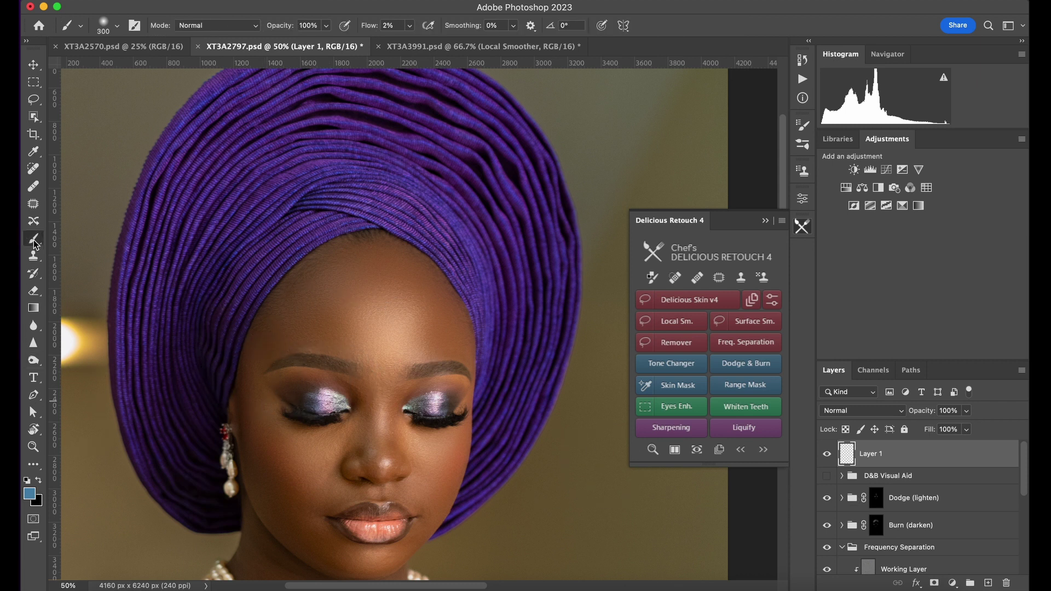
pyautogui.press('[')
pyautogui.press('[')
pyautogui.press('[')
pyautogui.scroll(-4, 470, 280)
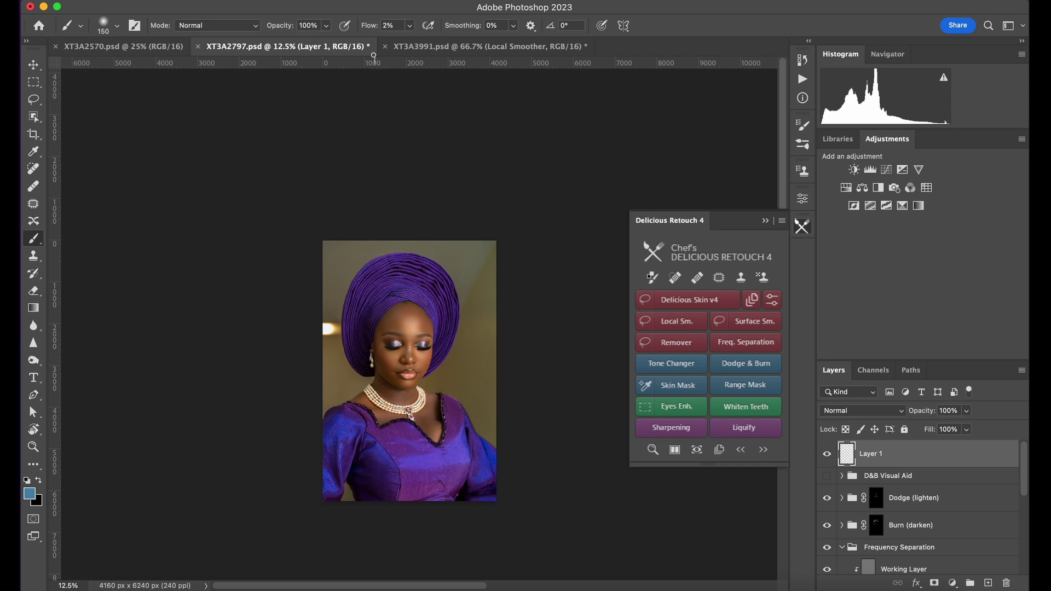
pyautogui.moveTo(368, 27); pyautogui.dragTo(438, 39)
pyautogui.moveTo(420, 302)
pyautogui.mouseDown()
pyautogui.moveTo(410, 334)
pyautogui.moveTo(433, 346)
pyautogui.moveTo(440, 317)
pyautogui.mouseUp()
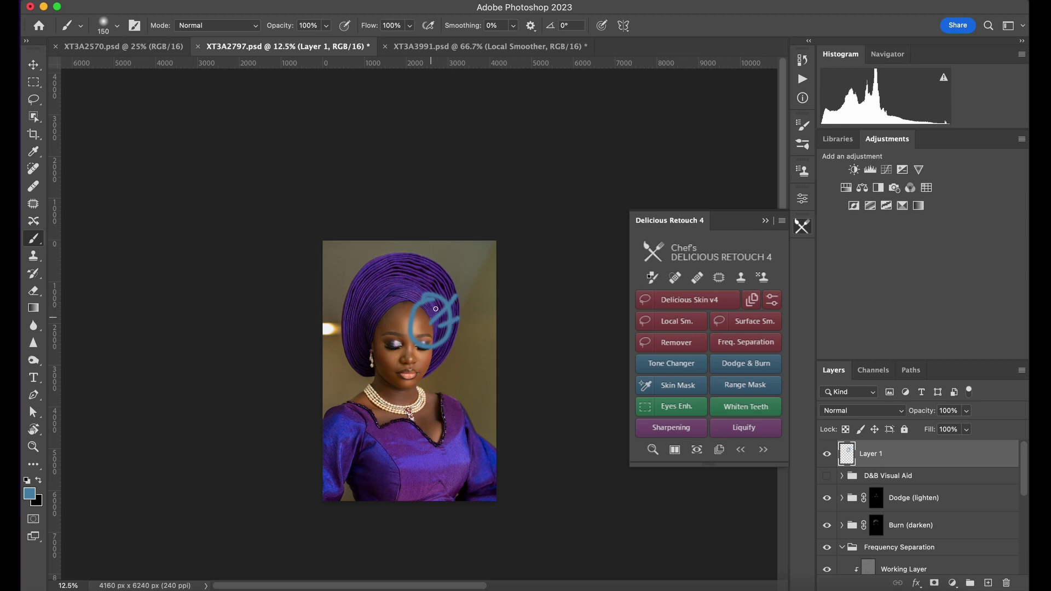
# Delete the temporary layer holding the blue marks.
pyautogui.press('super+plus')
pyautogui.press('super+plus')
pyautogui.press('super+plus')
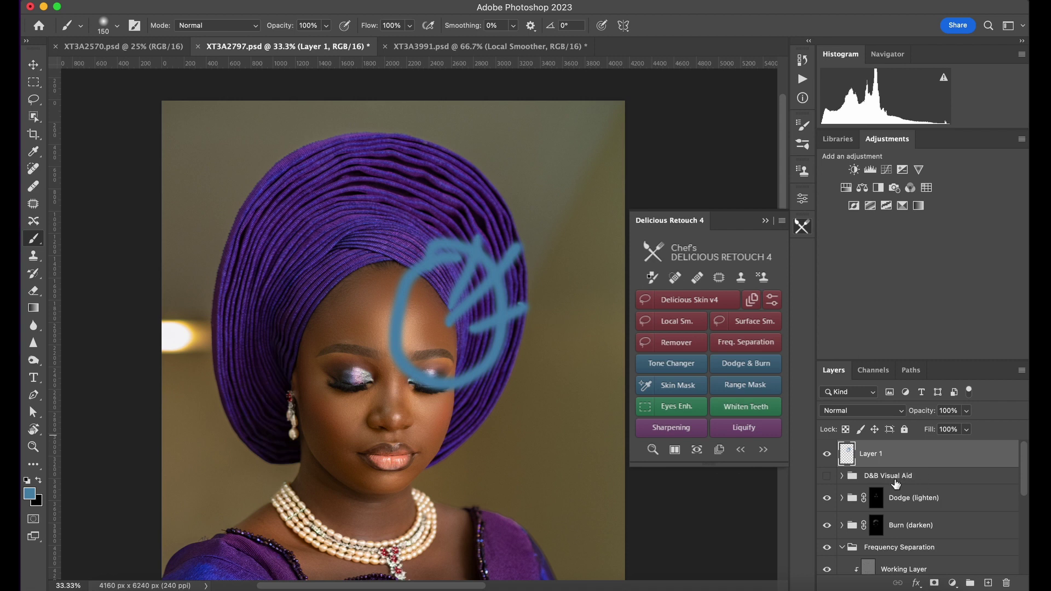
pyautogui.press('Delete')
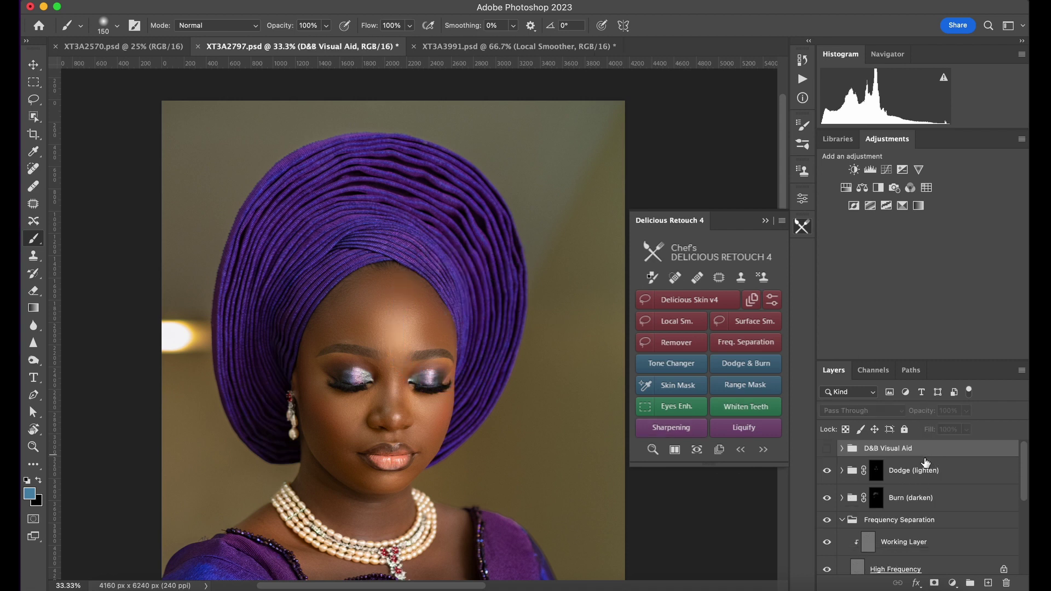
# Turn on the D&B Visual Aid and target the Dodge (lighten) mask with white as the painting colour.
pyautogui.click(828, 452)
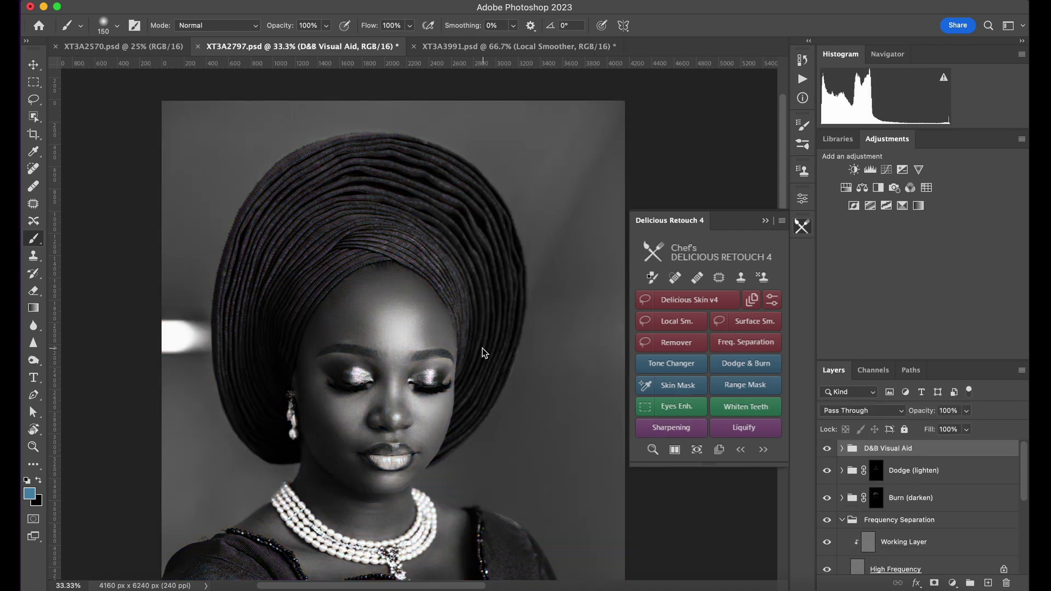
pyautogui.click(876, 470)
pyautogui.press('d')
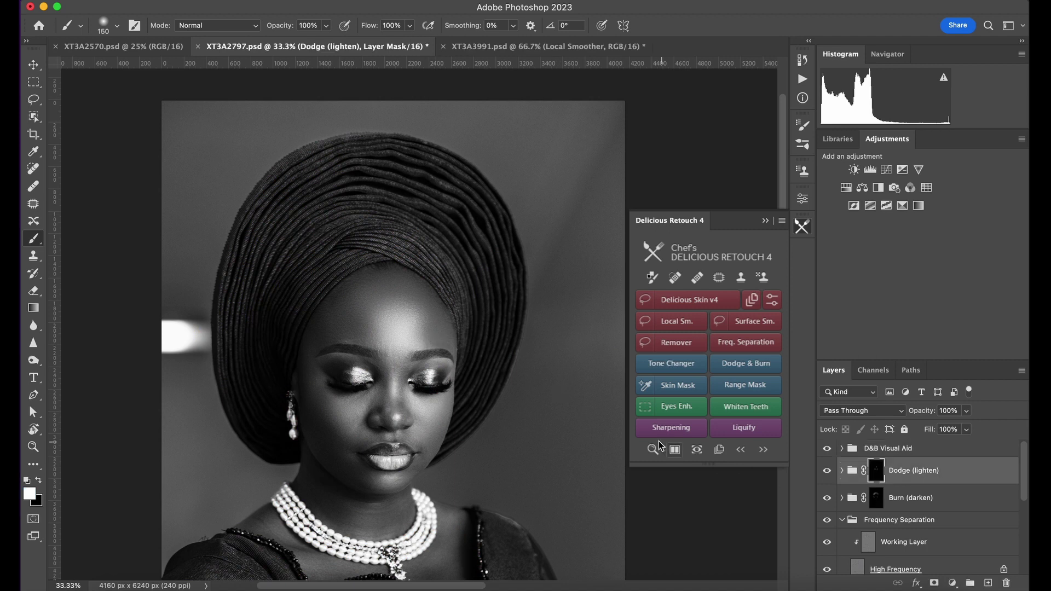
pyautogui.press('super+equal')
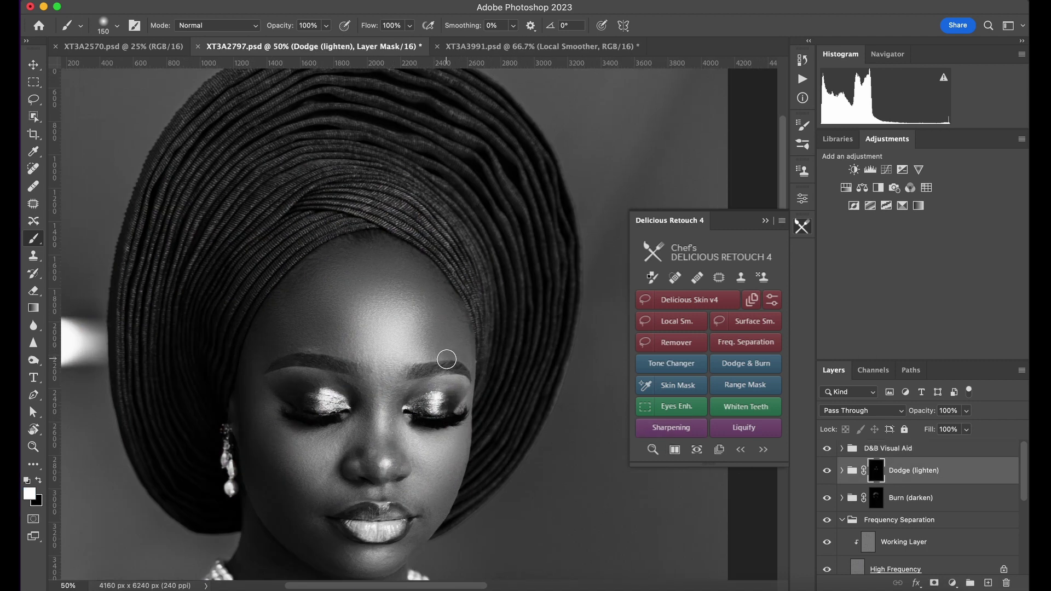
# Lighten the uneven forehead tones on the Dodge (lighten) mask with a soft brush at 1% flow, and hide the D&B Visual Aid.
pyautogui.press(']')
pyautogui.press(']')
pyautogui.press(']')
pyautogui.press('[')
pyautogui.press('[')
pyautogui.click(390, 25)
pyautogui.write('1')
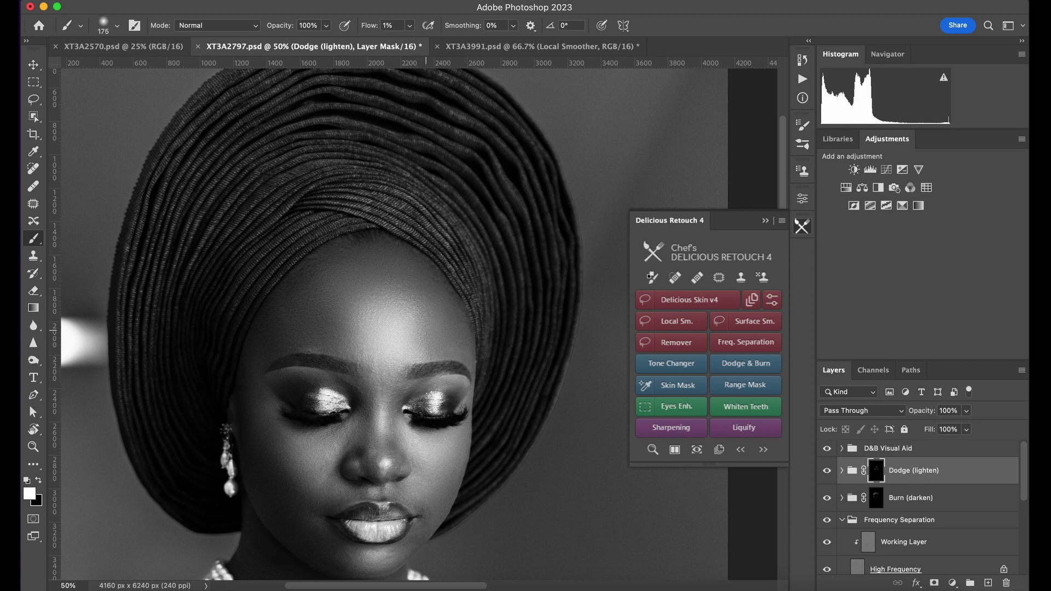
pyautogui.scroll(-2, 433, 327)
pyautogui.press('[')
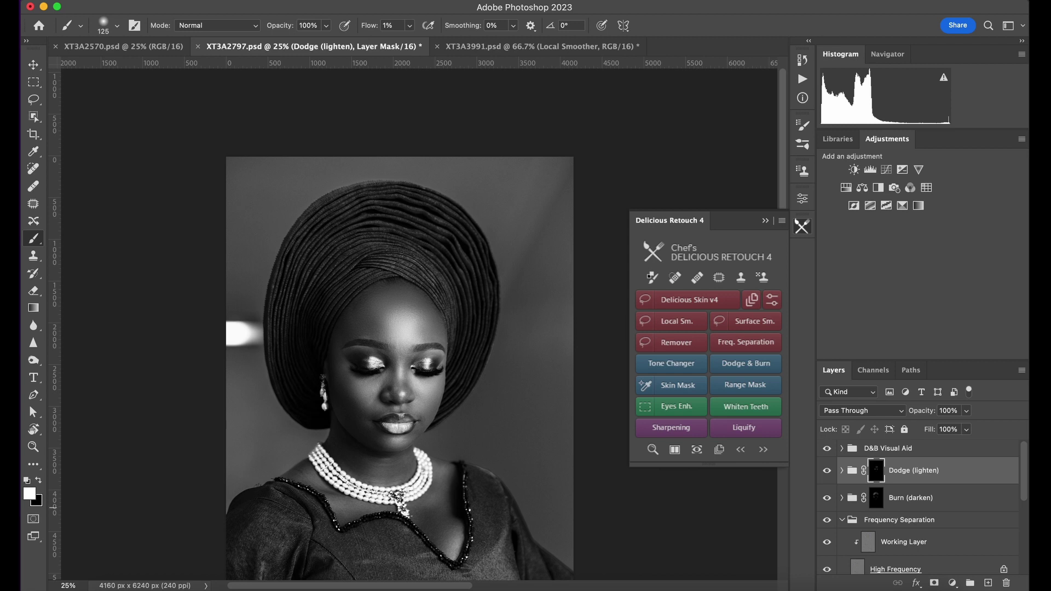
pyautogui.click(826, 448)
pyautogui.press('super+minus')
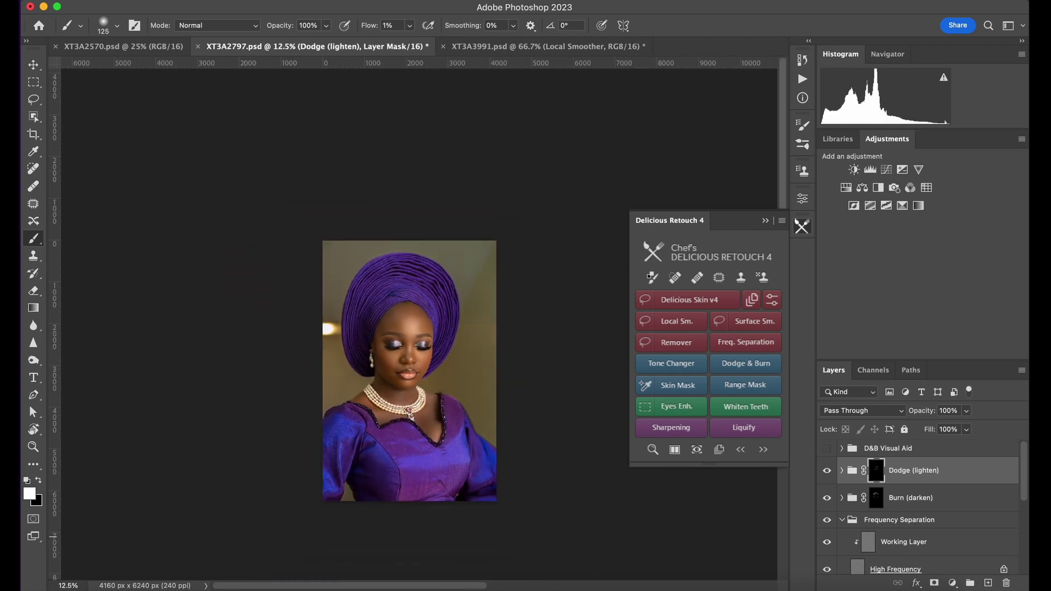
# Compare the dodged portrait with the original Background layer alone, first in full and again close up on the face.
pyautogui.scroll(-5, 919, 509)
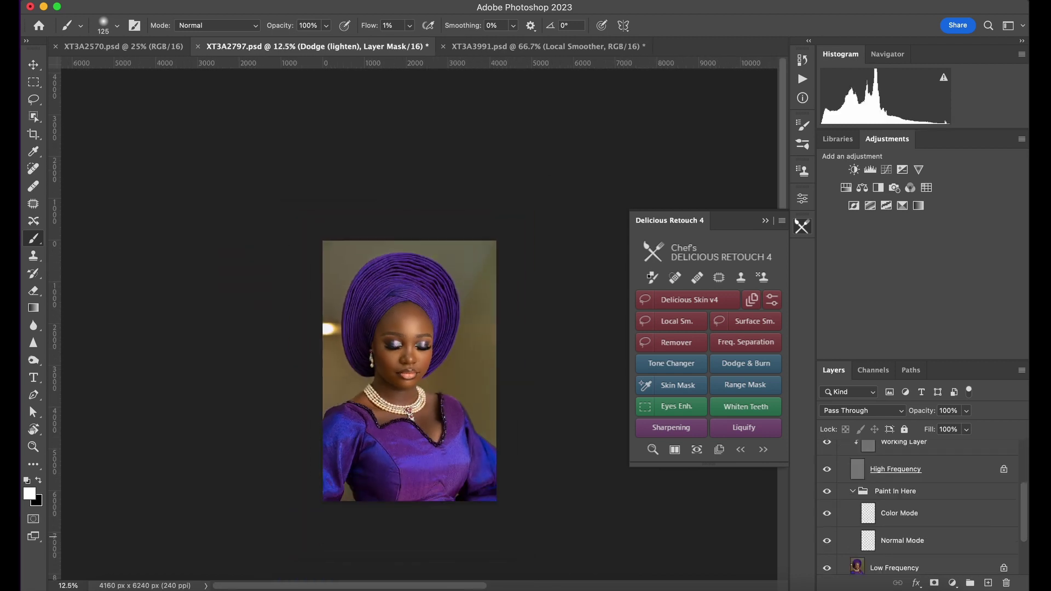
pyautogui.keyDown('alt'); pyautogui.click(826, 560); pyautogui.keyUp('alt')
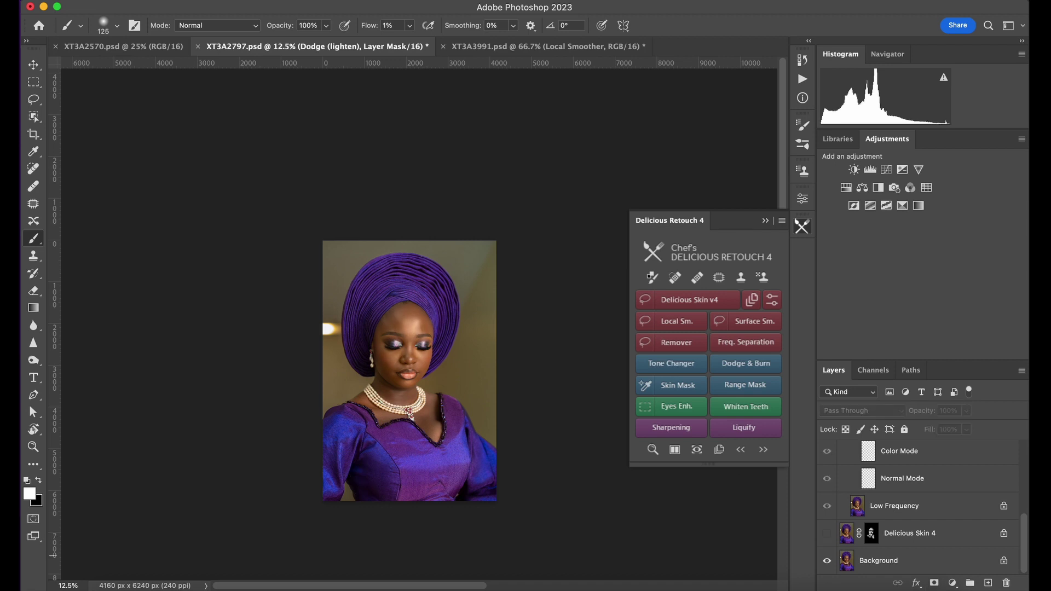
pyautogui.press('super+comma')
pyautogui.press('super+plus')
pyautogui.press('super+plus')
pyautogui.press('super+plus')
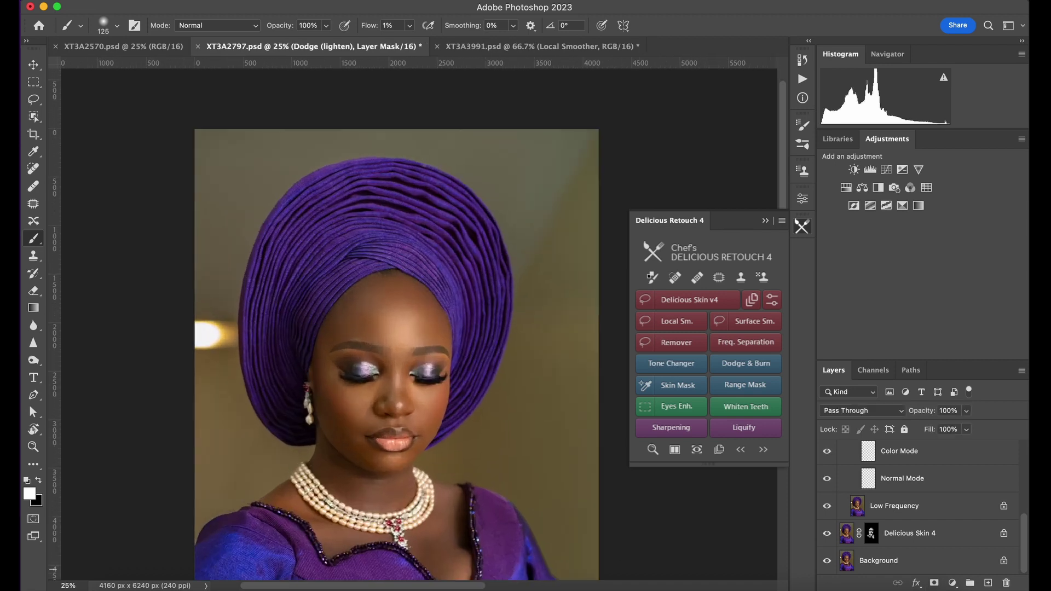
pyautogui.scroll(-3, 462, 423)
pyautogui.press('super+equal')
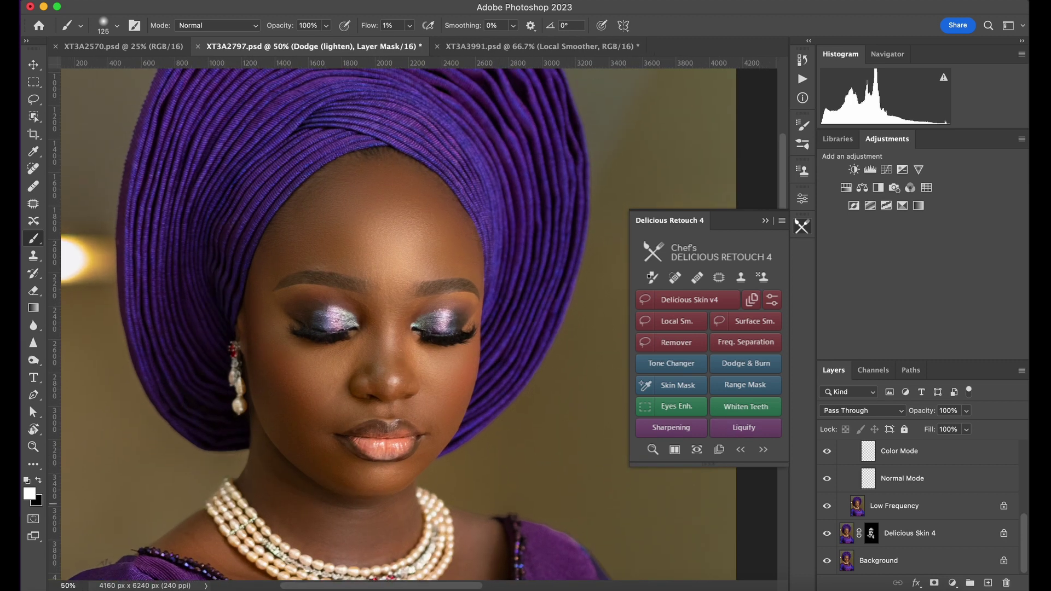
pyautogui.keyDown('alt'); pyautogui.click(827, 561); pyautogui.keyUp('alt')
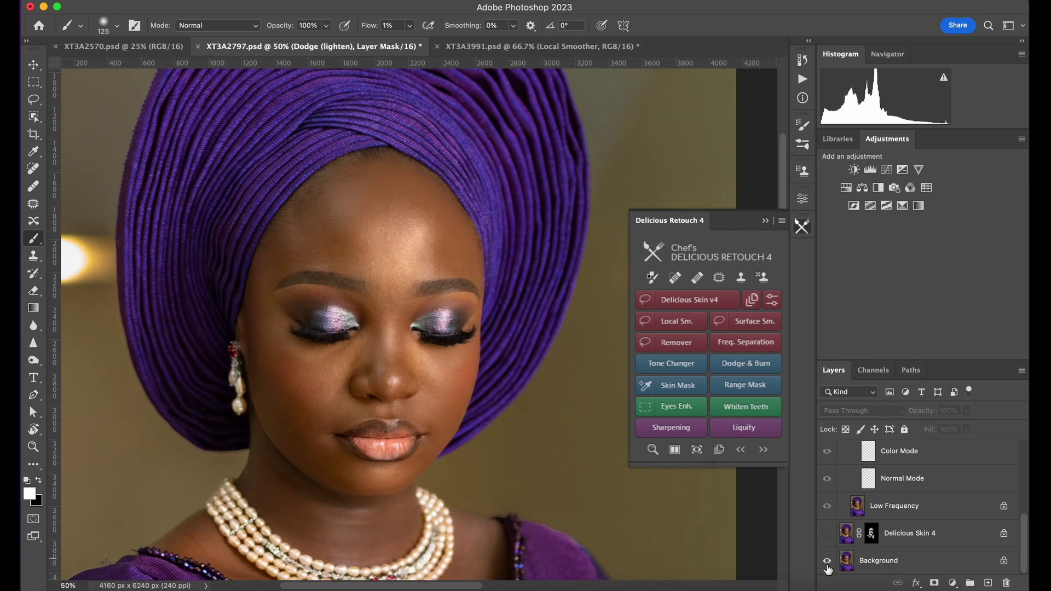
pyautogui.press('super+comma')
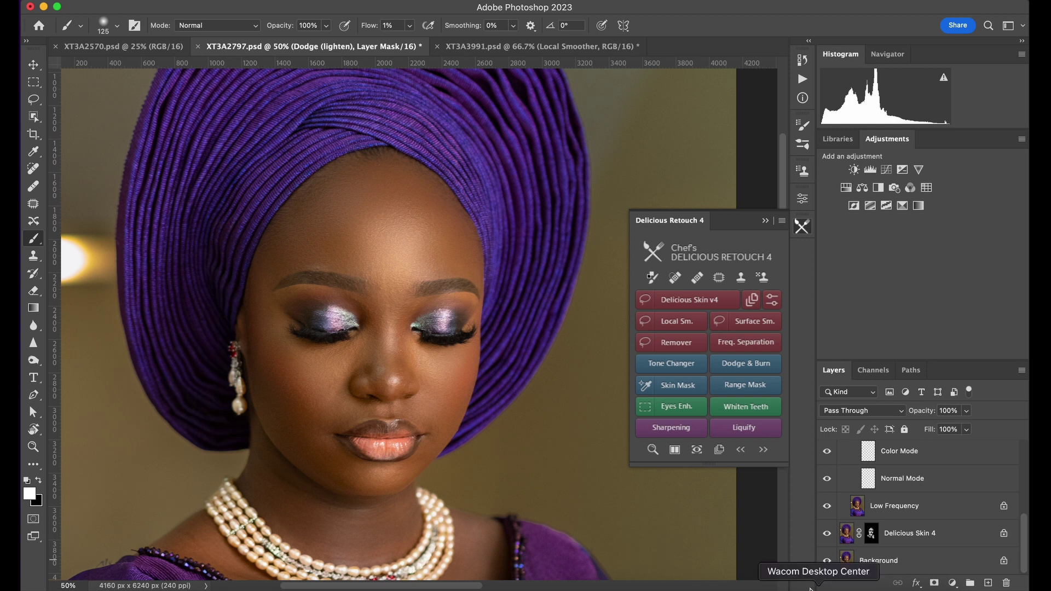
# Start Liquify on the portrait and push the earring-side shoulder slightly down and outward with a size 1300 warp brush.
pyautogui.press('super+minus')
pyautogui.press('super+minus')
pyautogui.press('super+minus')
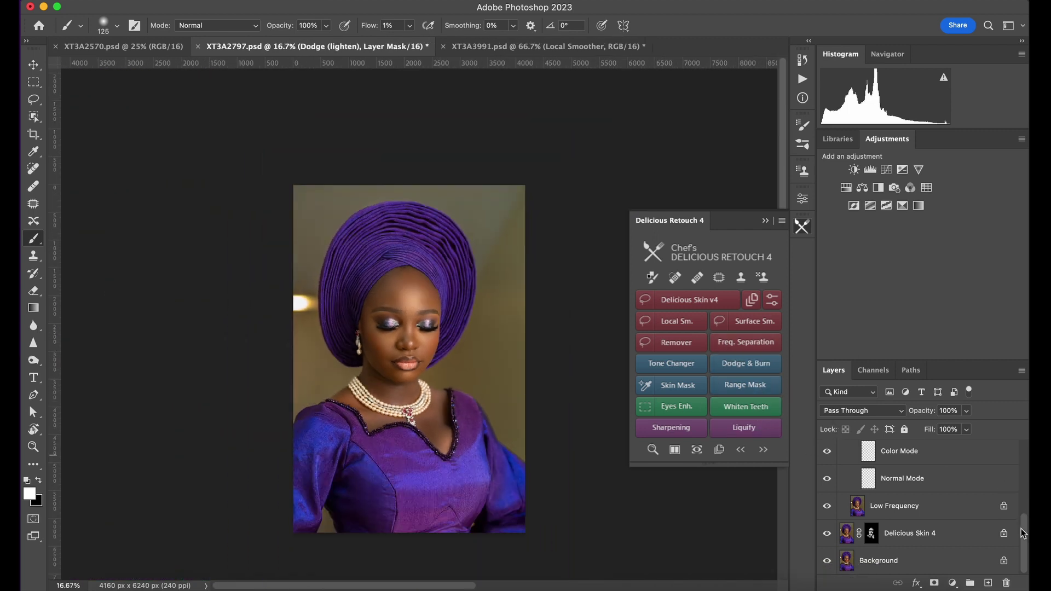
pyautogui.scroll(5, 925, 489)
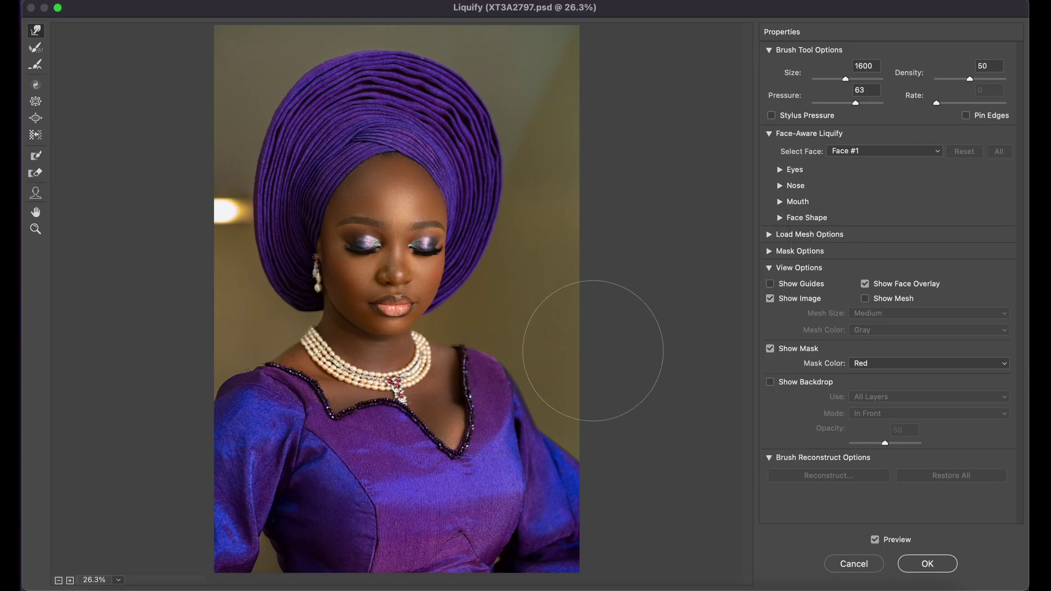
pyautogui.press('[')
pyautogui.press('[')
pyautogui.press('[')
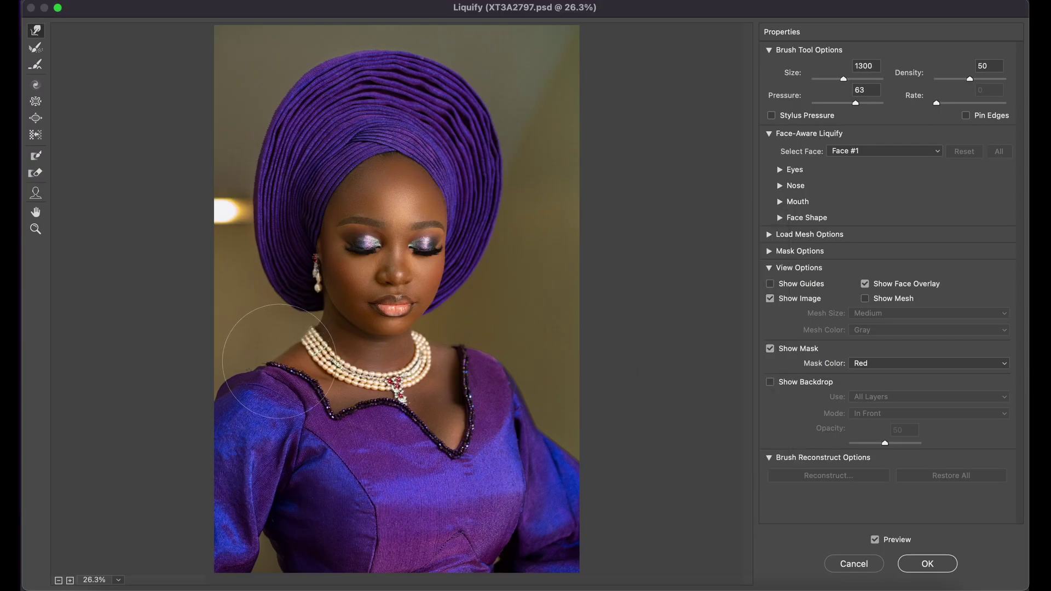
pyautogui.moveTo(276, 363); pyautogui.dragTo(235, 387)
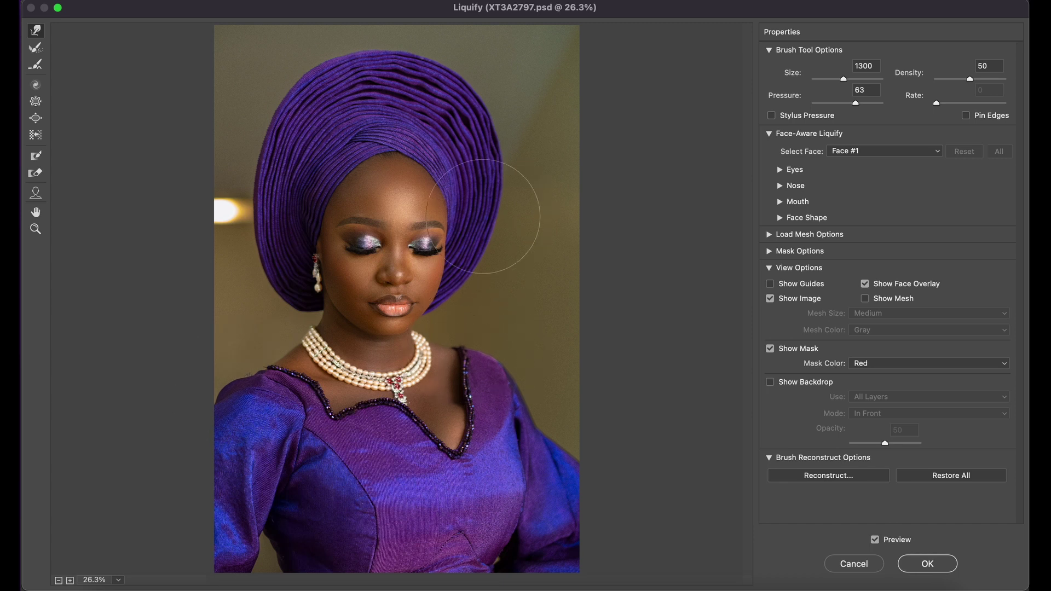
# Reshape the outline of the purple head wrap with larger warp brushes up to size 2000.
pyautogui.press(']')
pyautogui.press(']')
pyautogui.press(']')
pyautogui.press(']')
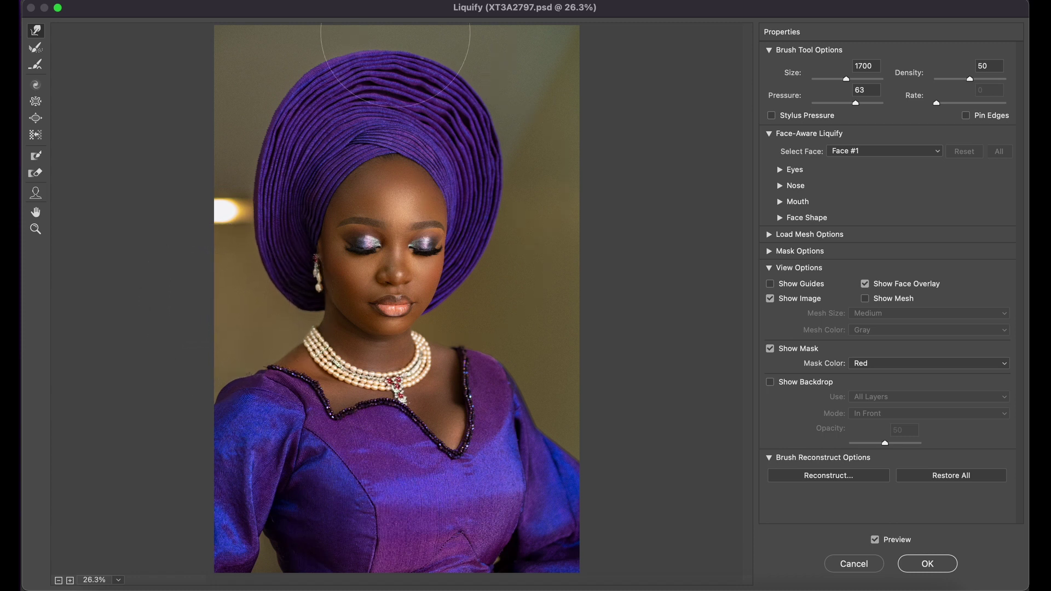
pyautogui.press(']')
pyautogui.press(']')
pyautogui.press(']')
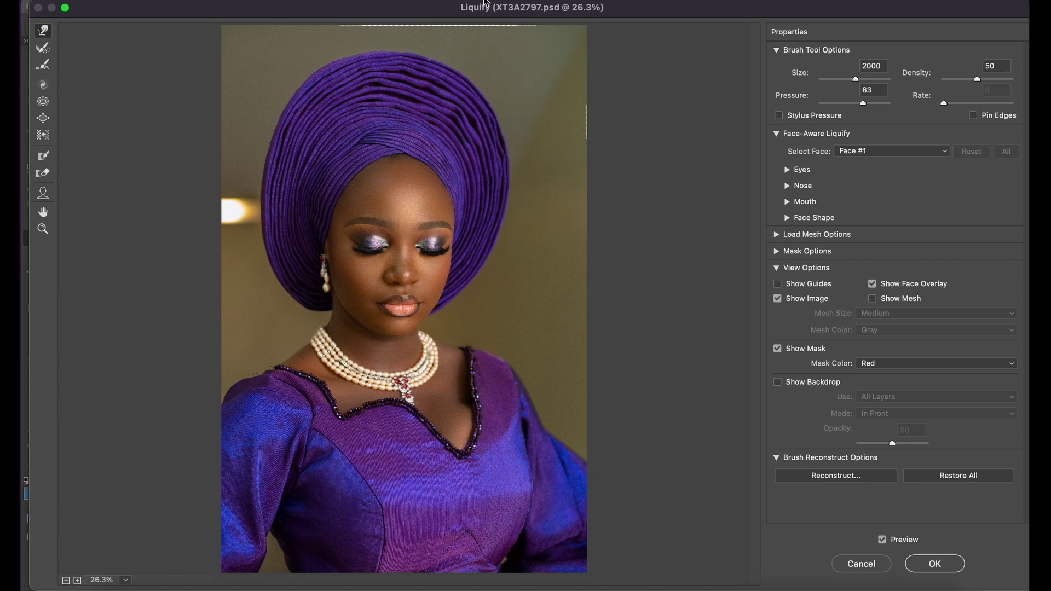
# Refine the remaining contours with a smaller warp brush and apply the Liquify changes.
pyautogui.press('[')
pyautogui.press('[')
pyautogui.press('[')
pyautogui.press('[')
pyautogui.press('[')
pyautogui.press('[')
pyautogui.press('[')
pyautogui.press('[')
pyautogui.press('[')
pyautogui.press('[')
pyautogui.press('[')
pyautogui.press('[')
pyautogui.press('[')
pyautogui.press('[')
pyautogui.press('[')
pyautogui.press('[')
pyautogui.click(938, 565)
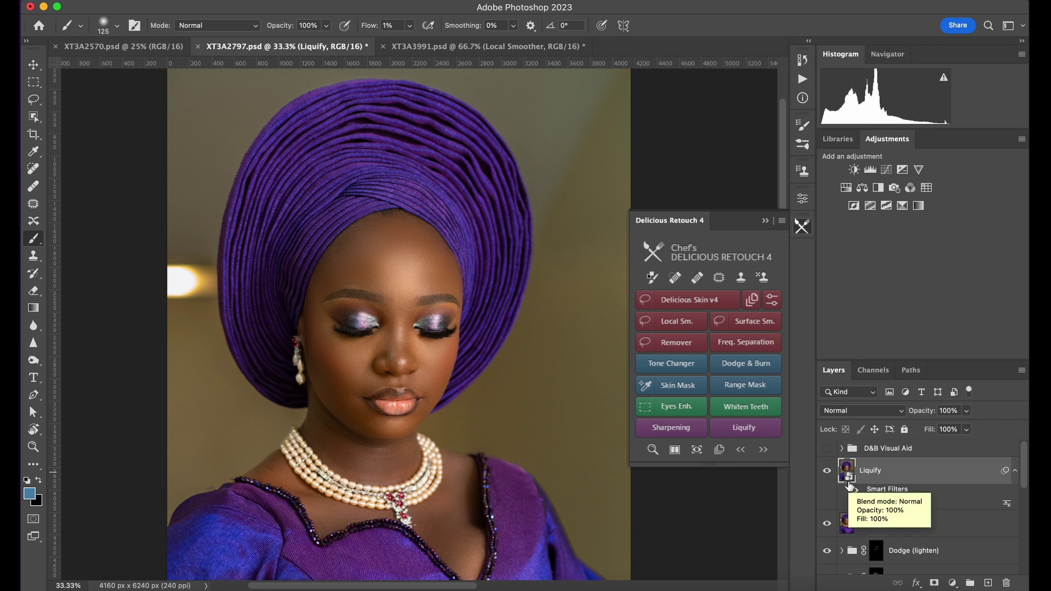
# Compare the portrait with and without the Liquify layer.
pyautogui.doubleClick(850, 485)
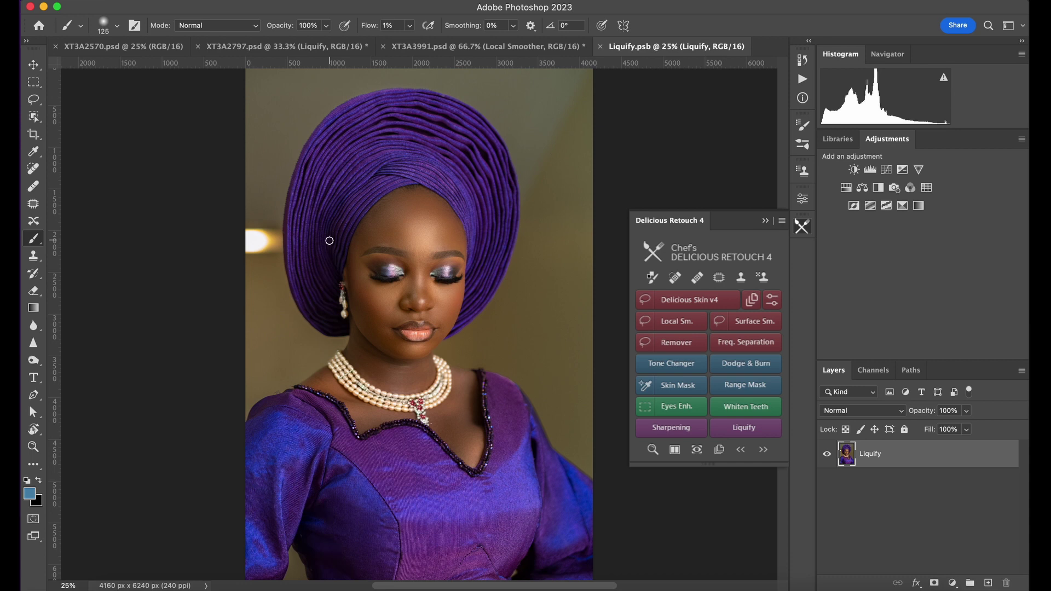
pyautogui.click(601, 47)
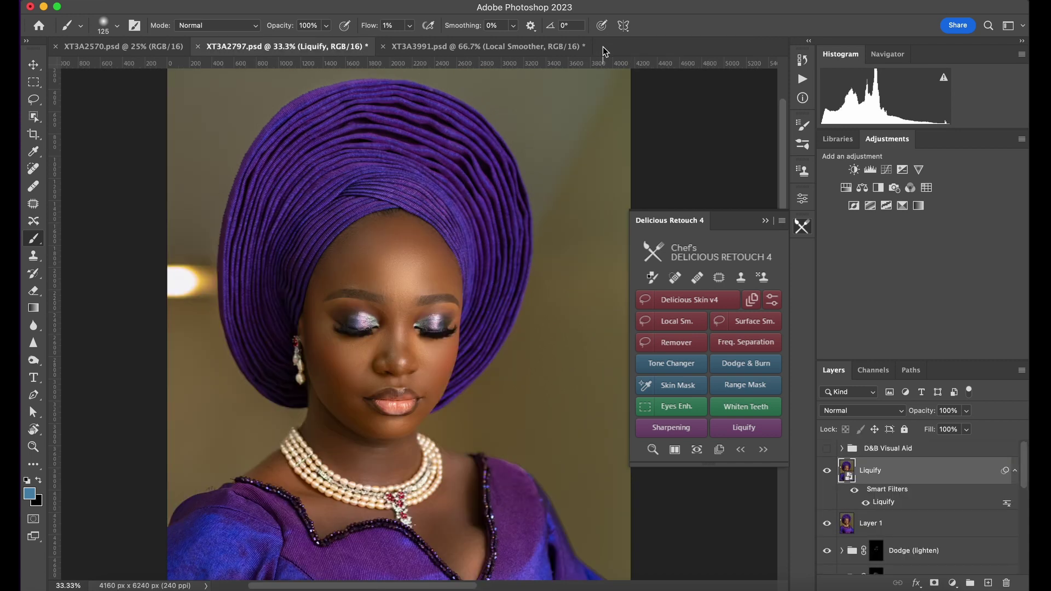
pyautogui.press('super+minus')
pyautogui.press('super+minus')
pyautogui.press('super+minus')
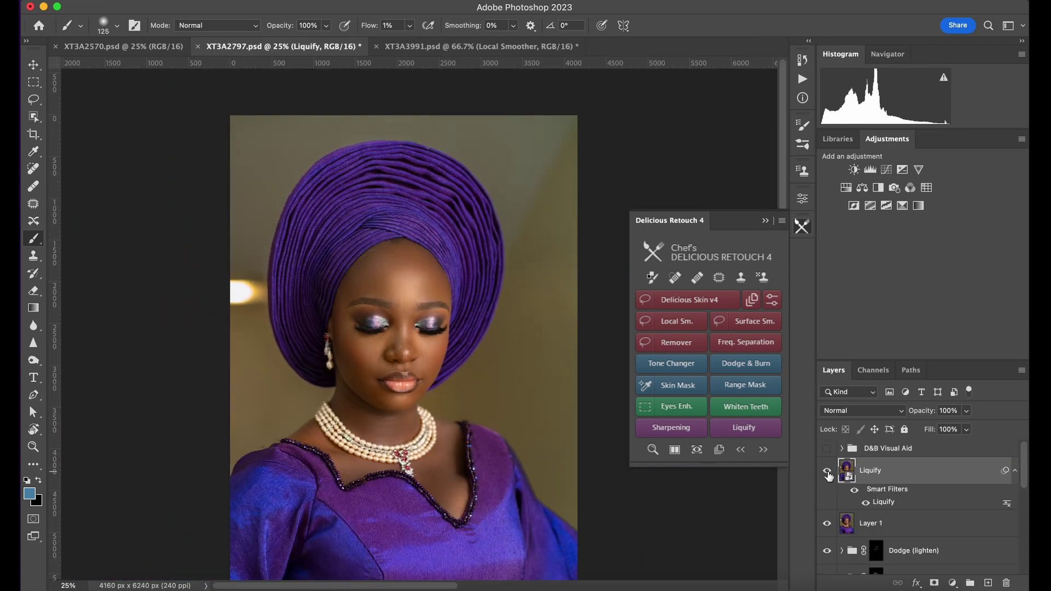
pyautogui.click(826, 472)
pyautogui.click(827, 471)
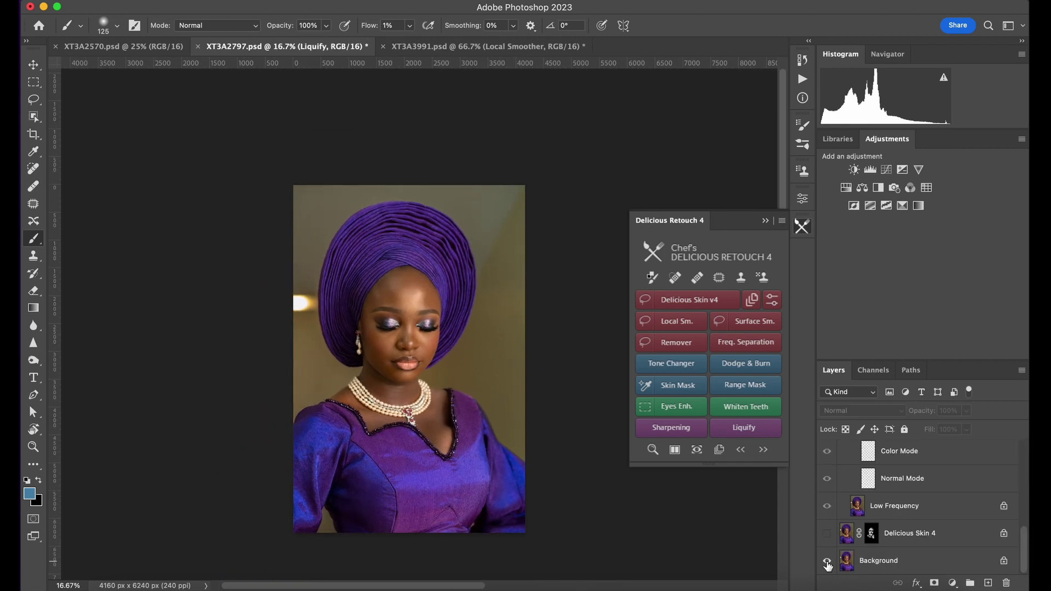
# Compare the finished, liquified portrait with the original Background layer alone.
pyautogui.keyDown('alt'); pyautogui.click(826, 561); pyautogui.keyUp('alt')
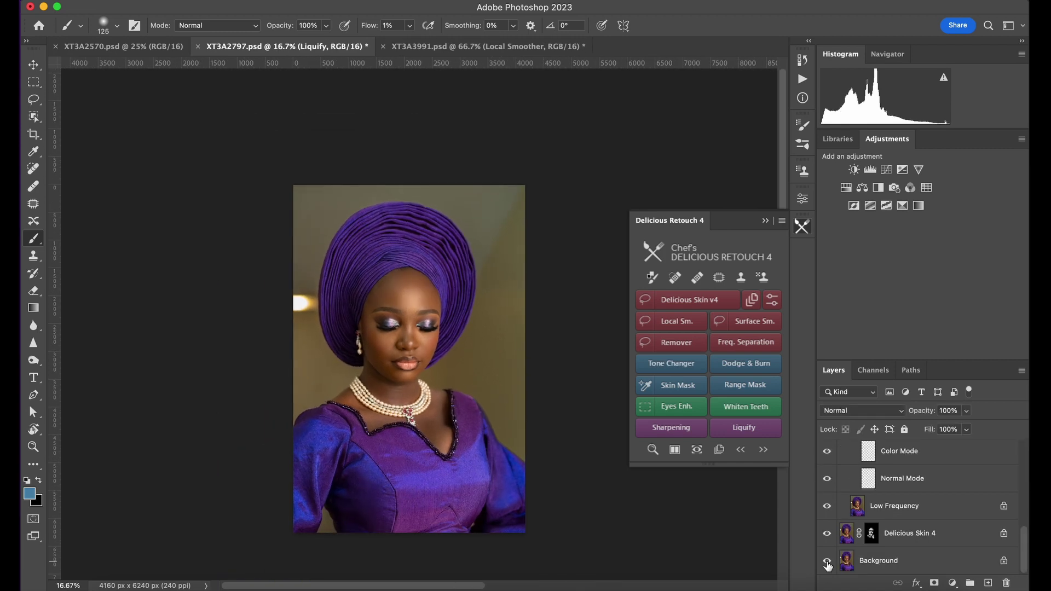
pyautogui.keyDown('alt'); pyautogui.click(827, 562); pyautogui.keyUp('alt')
pyautogui.keyDown('alt'); pyautogui.click(826, 562); pyautogui.keyUp('alt')
pyautogui.scroll(10, 887, 468)
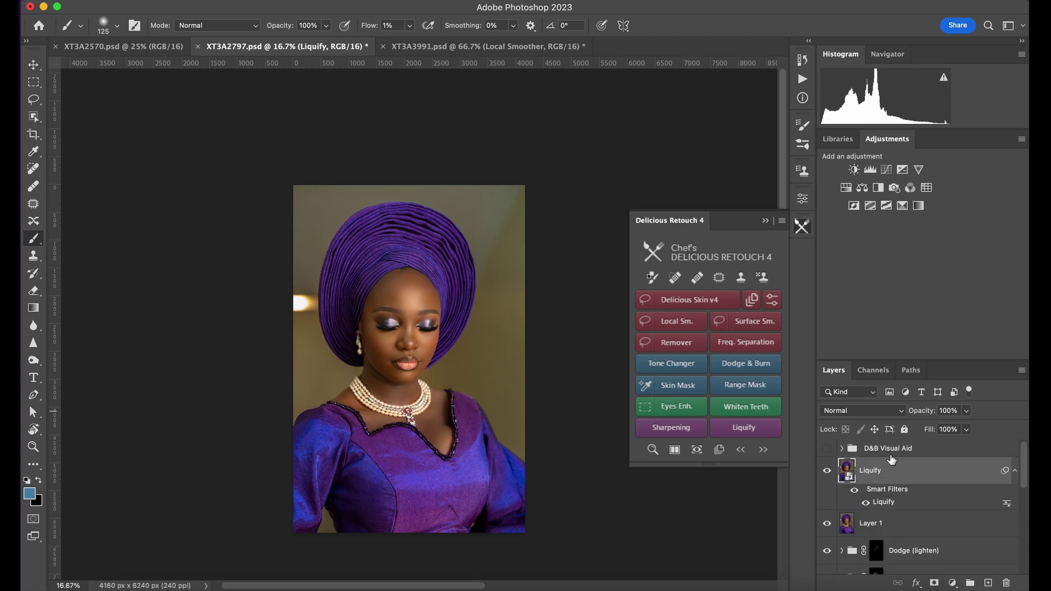